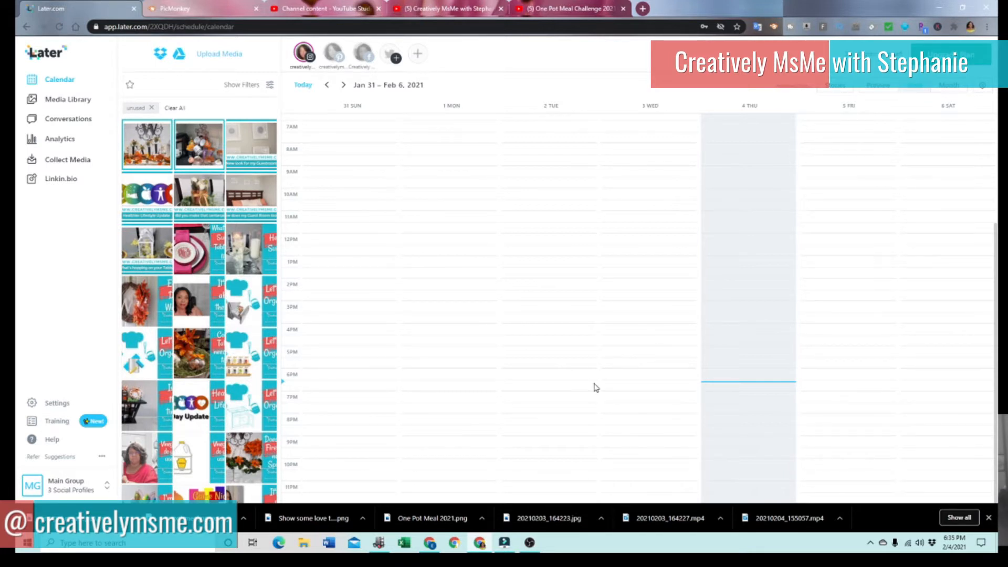
# Upload the One Pot Meal 2021 image from the Cover Sheets folder to the media library
pyautogui.click(214, 59)
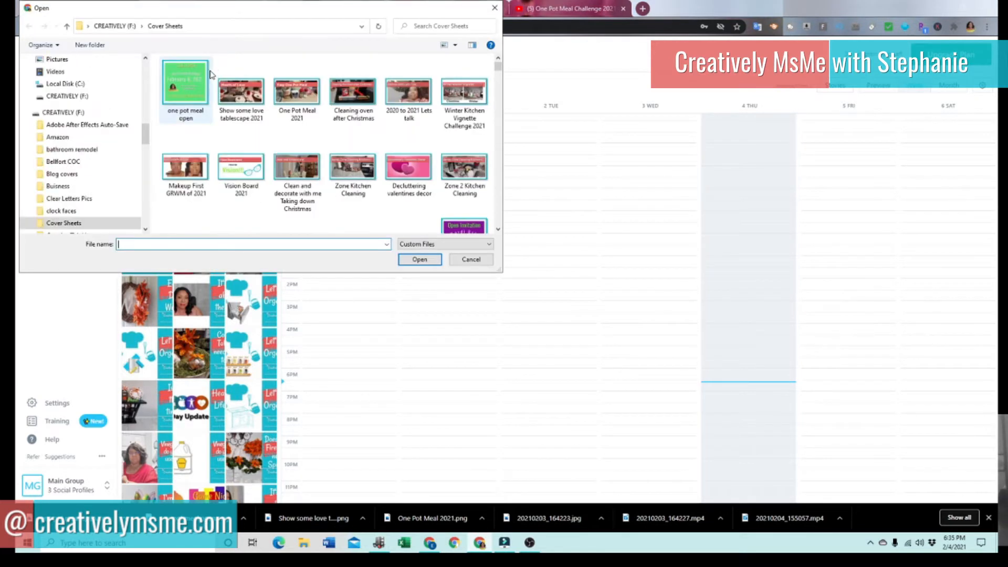
pyautogui.click(242, 100)
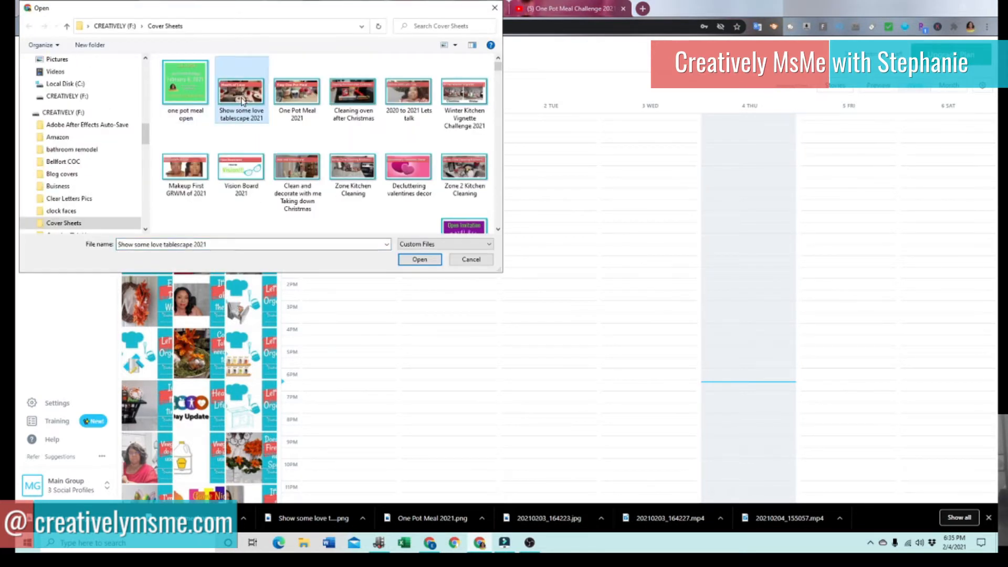
pyautogui.click(286, 100)
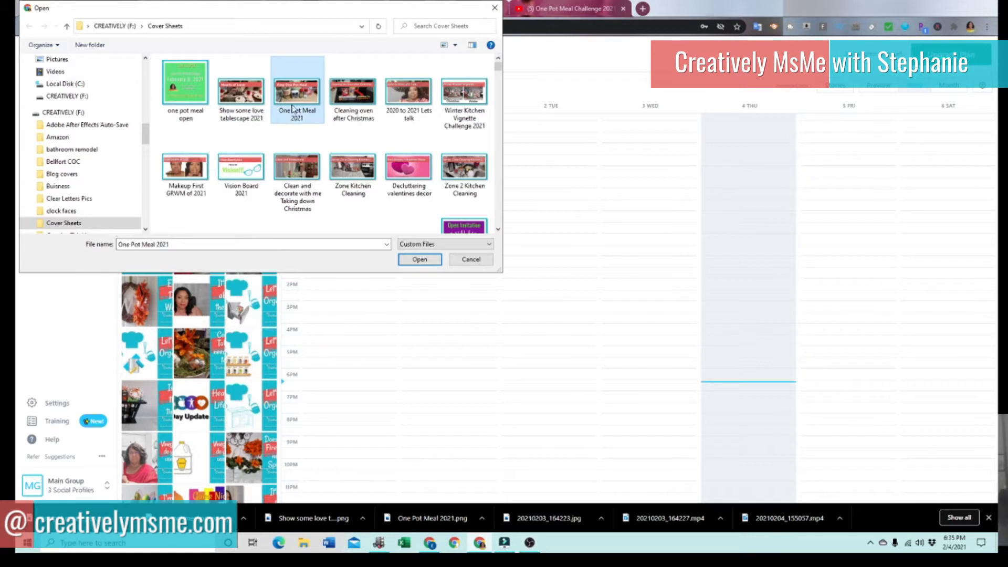
pyautogui.click(428, 261)
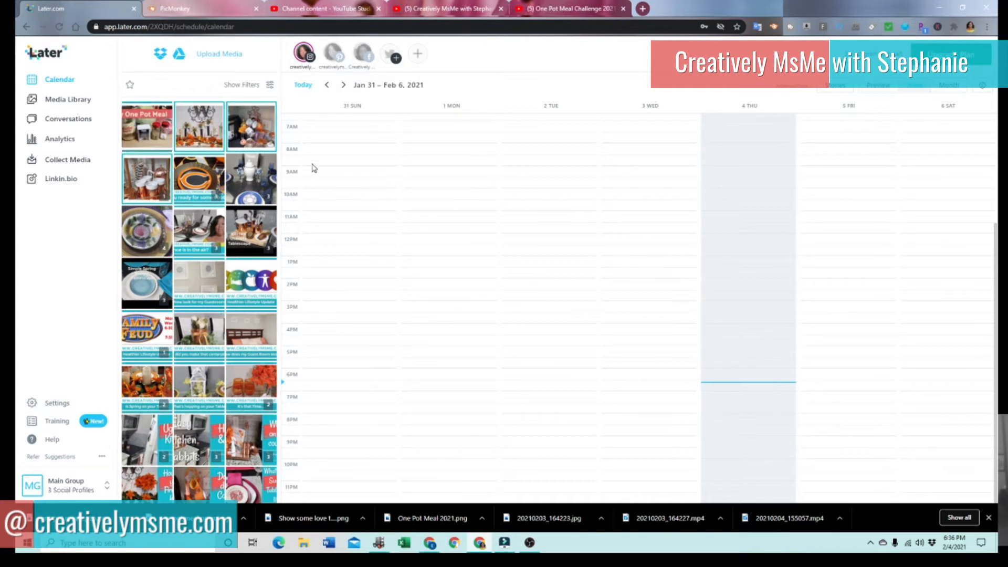
pyautogui.click(163, 135)
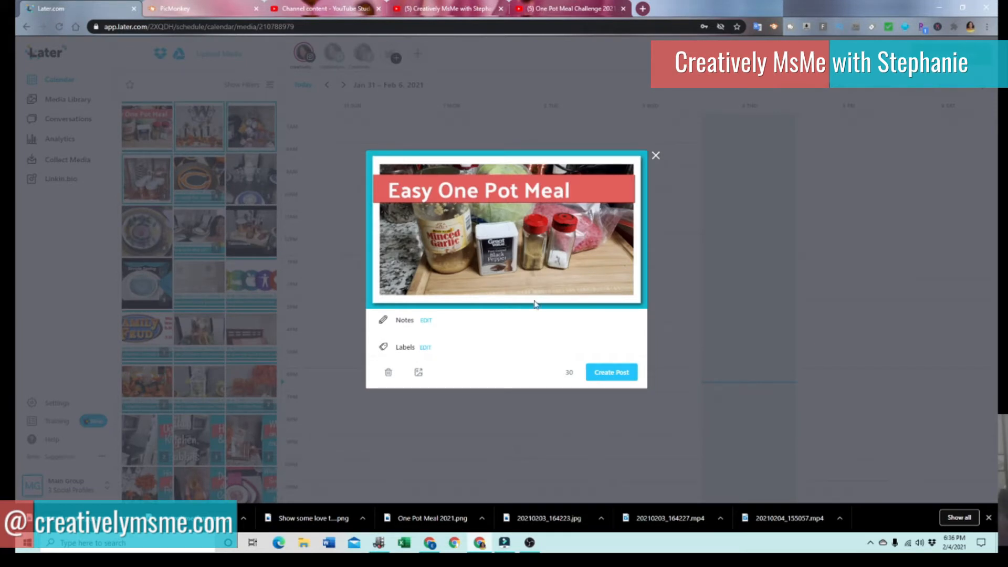
pyautogui.click(617, 370)
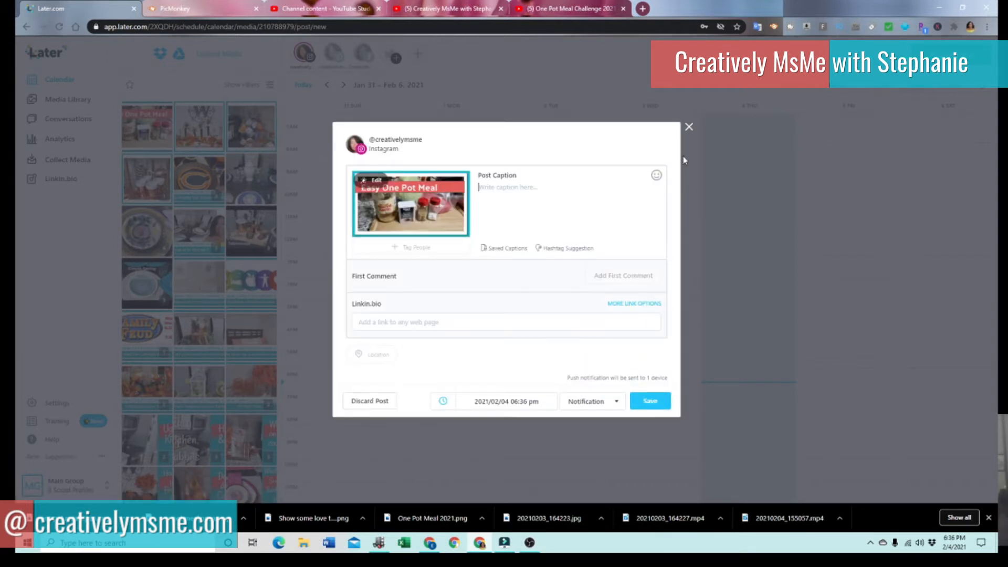
pyautogui.click(689, 126)
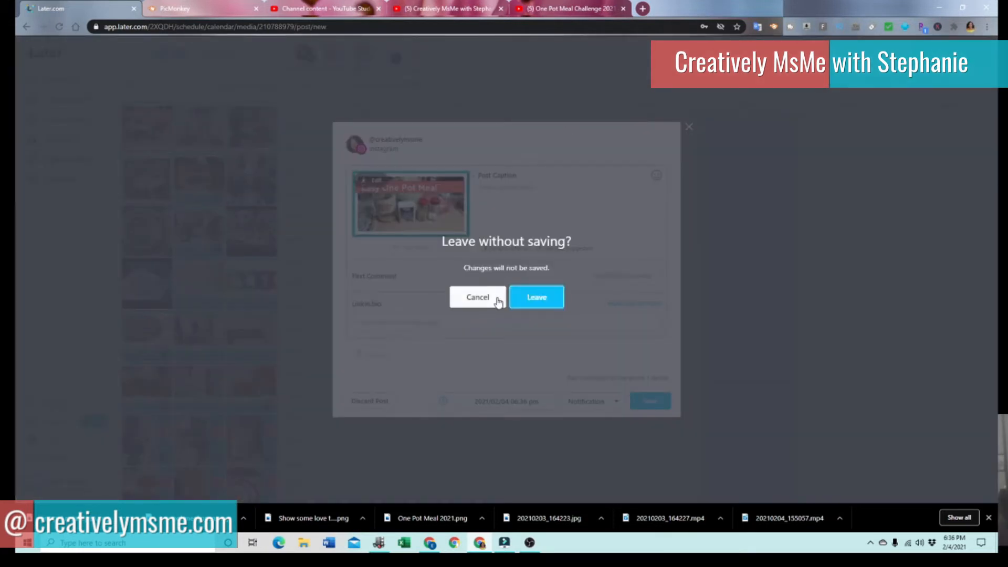
pyautogui.click(525, 297)
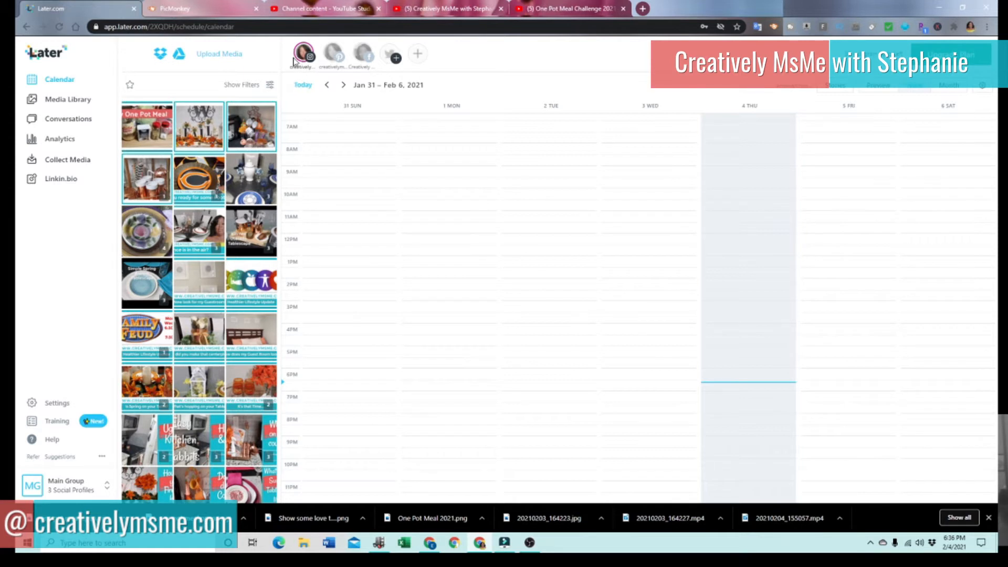
# Create an Instagram post from the Easy One Pot Meal image, insert the saved Facebook caption, and check the hashtag suggestions
pyautogui.click(152, 136)
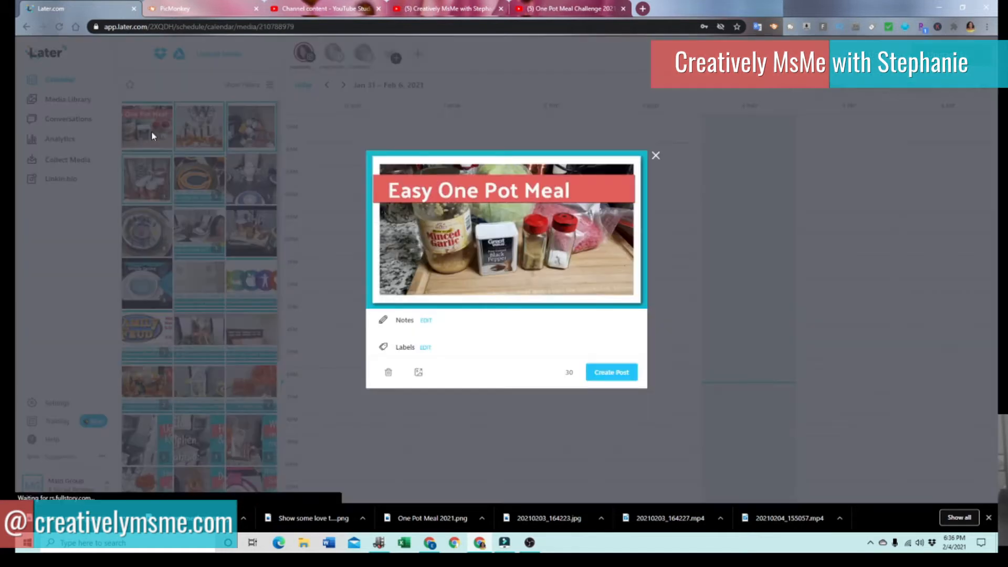
pyautogui.click(598, 373)
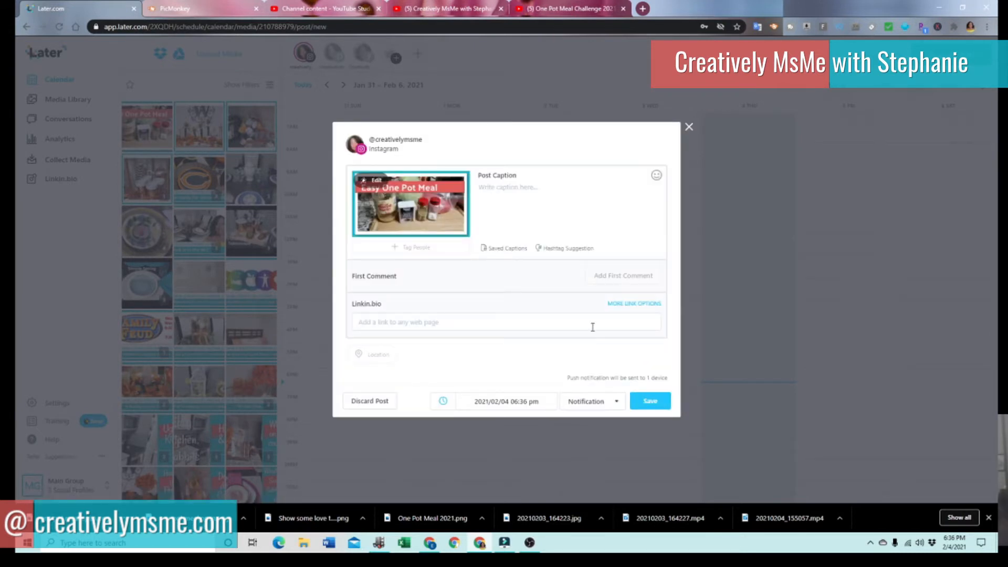
pyautogui.click(504, 247)
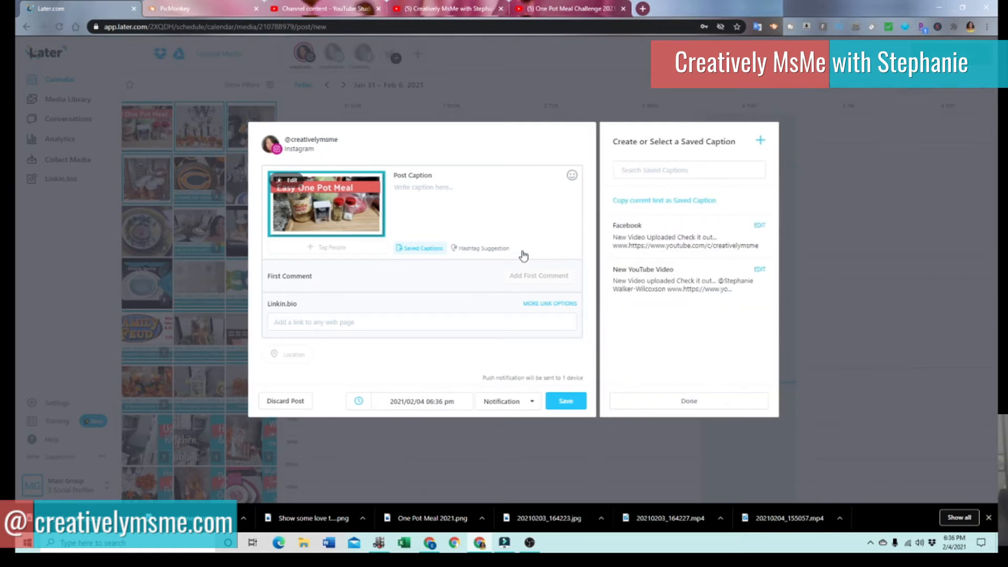
pyautogui.click(626, 241)
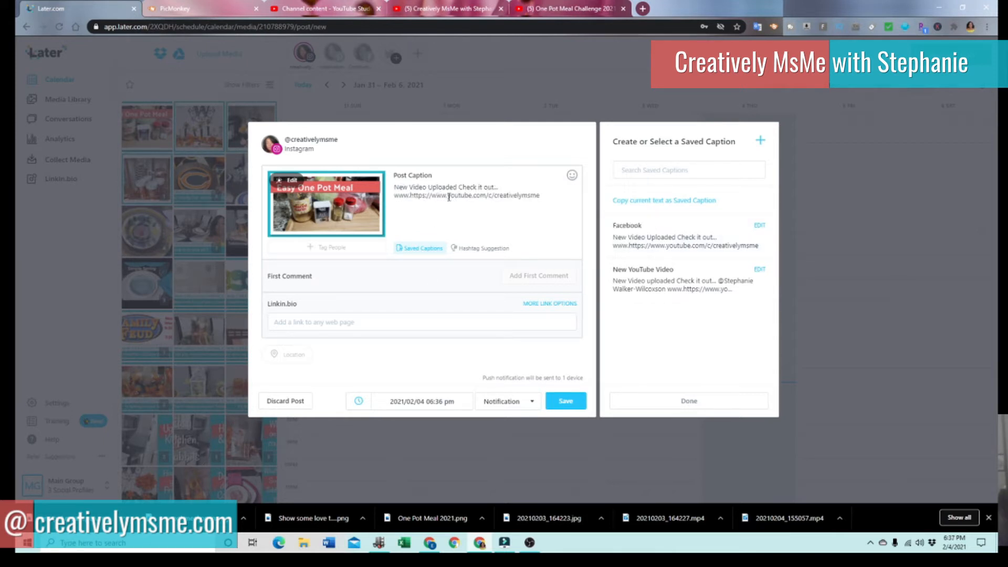
pyautogui.click(478, 249)
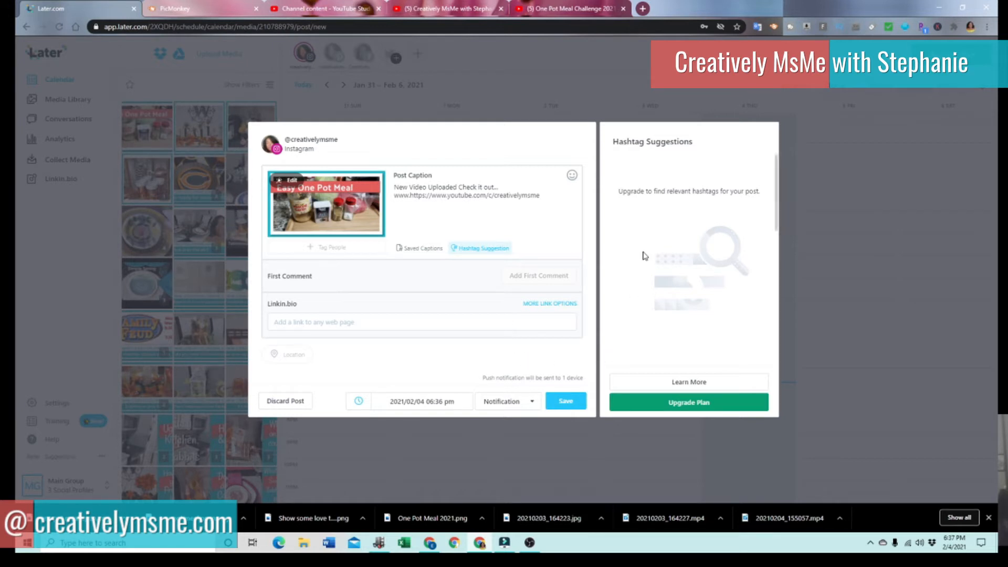
pyautogui.click(477, 249)
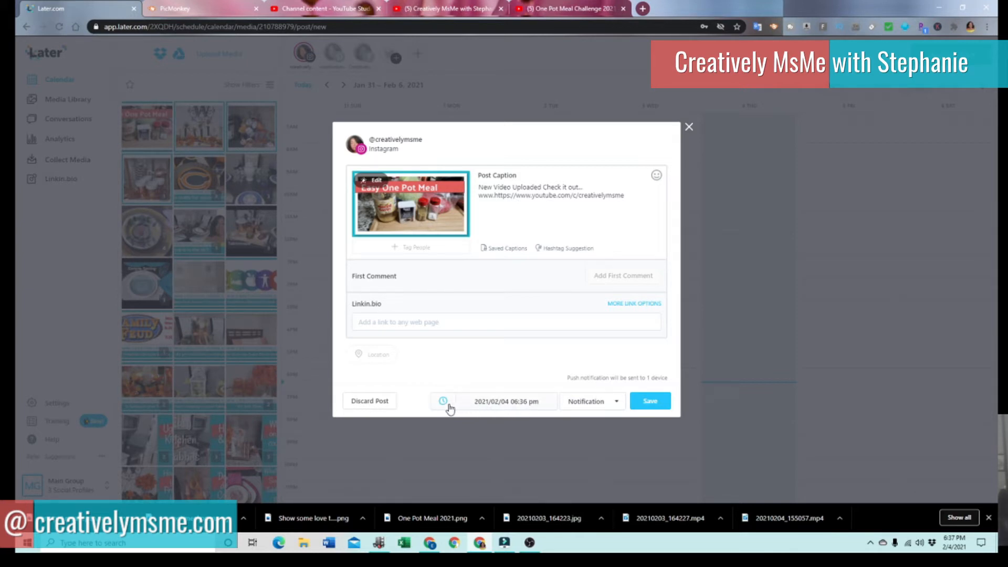
# Set the Instagram post's date to February 6, 2021 and check its notification publishing options
pyautogui.click(554, 410)
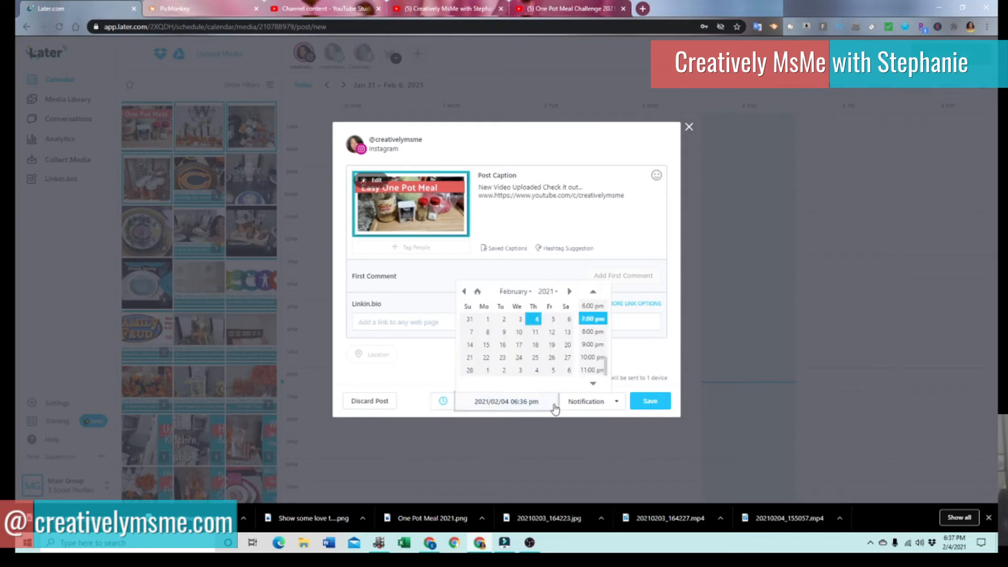
pyautogui.click(567, 320)
pyautogui.click(616, 404)
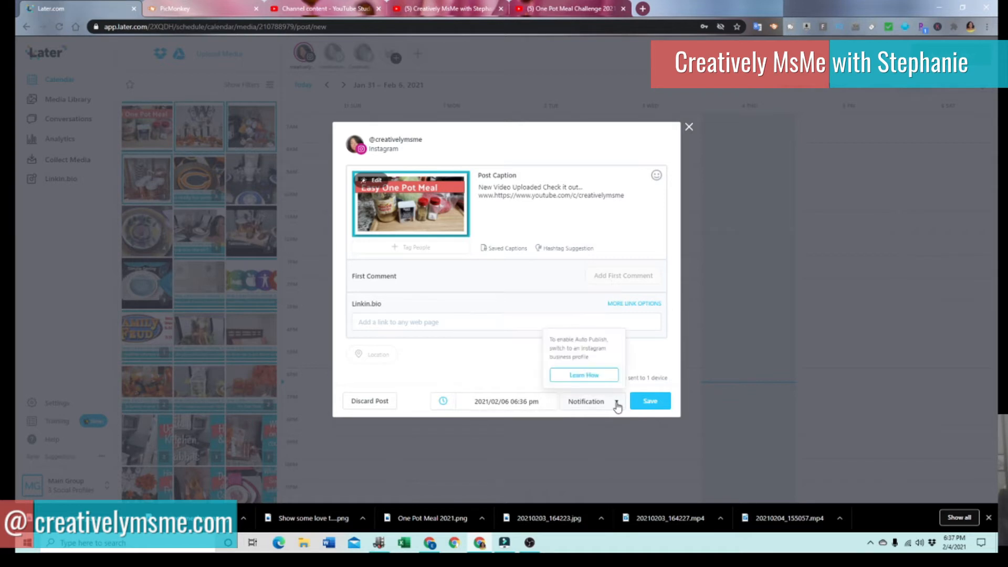
pyautogui.click(616, 404)
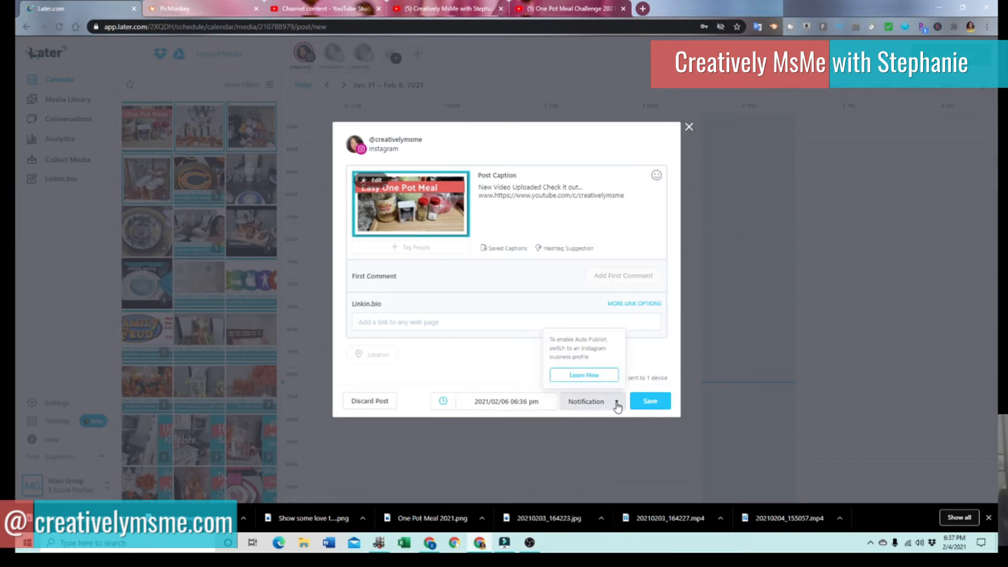
pyautogui.click(612, 405)
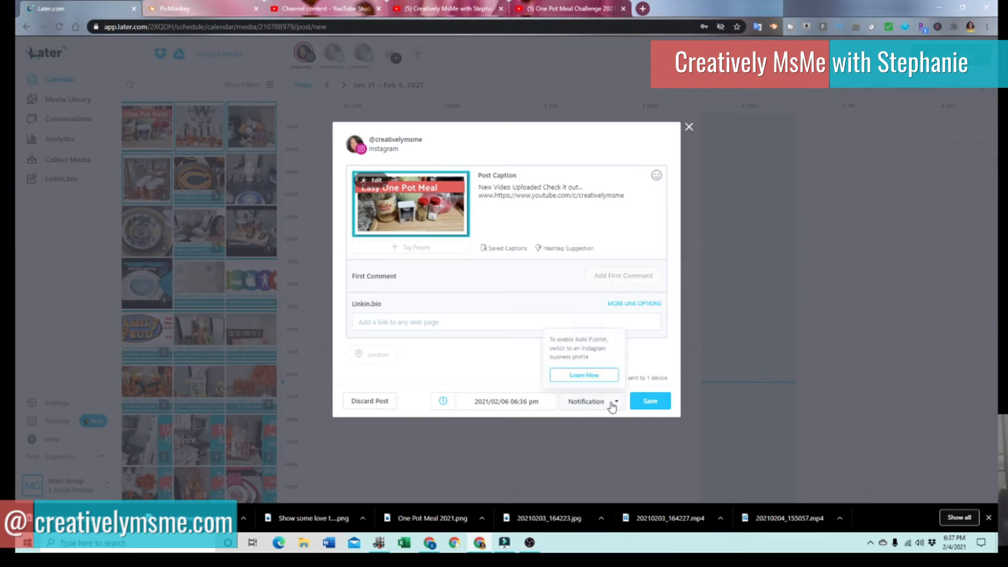
pyautogui.click(612, 405)
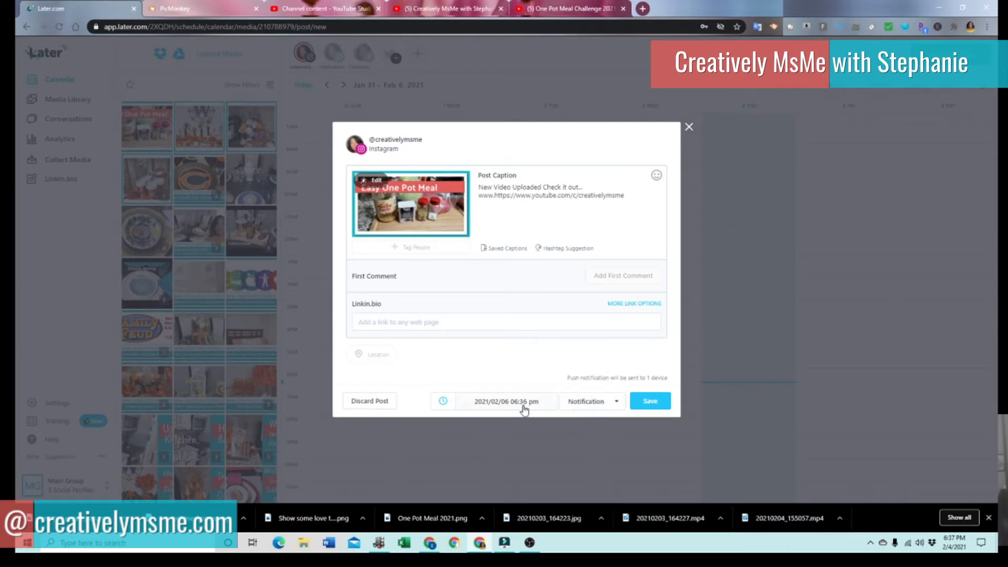
# Set the Instagram post's scheduled time to 5:00 pm
pyautogui.click(524, 405)
pyautogui.scroll(6, 582, 349)
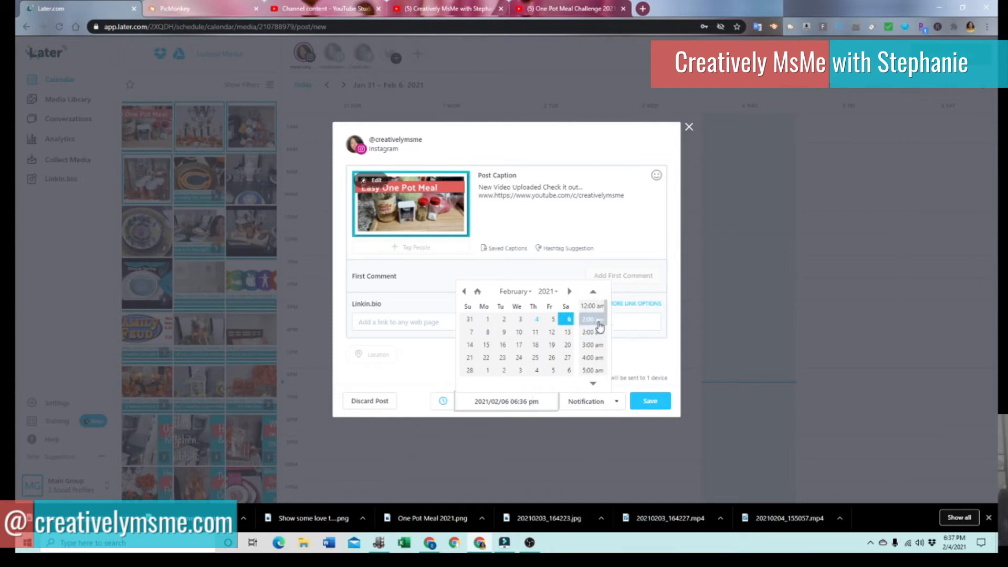
pyautogui.moveTo(606, 315); pyautogui.dragTo(607, 354)
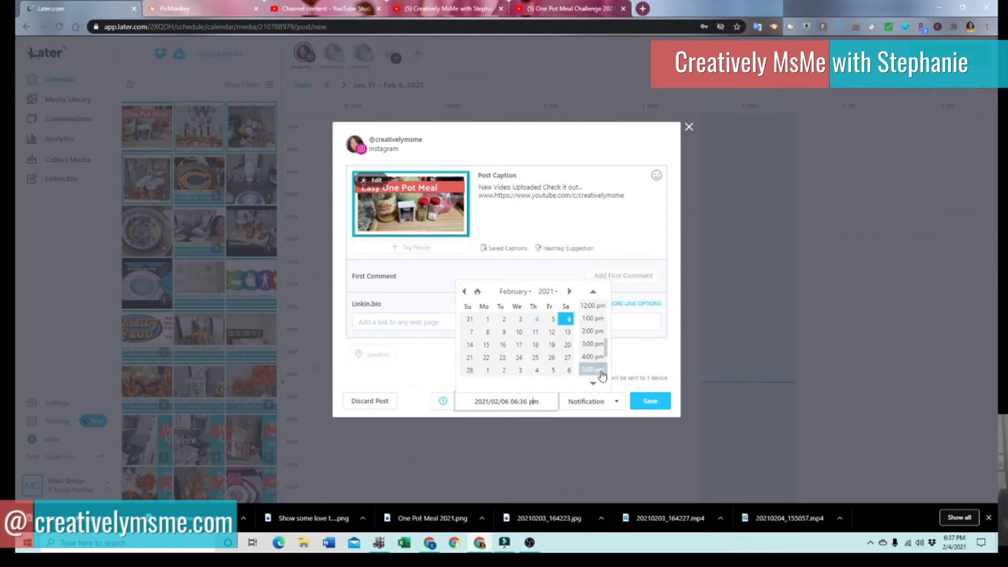
pyautogui.click(602, 374)
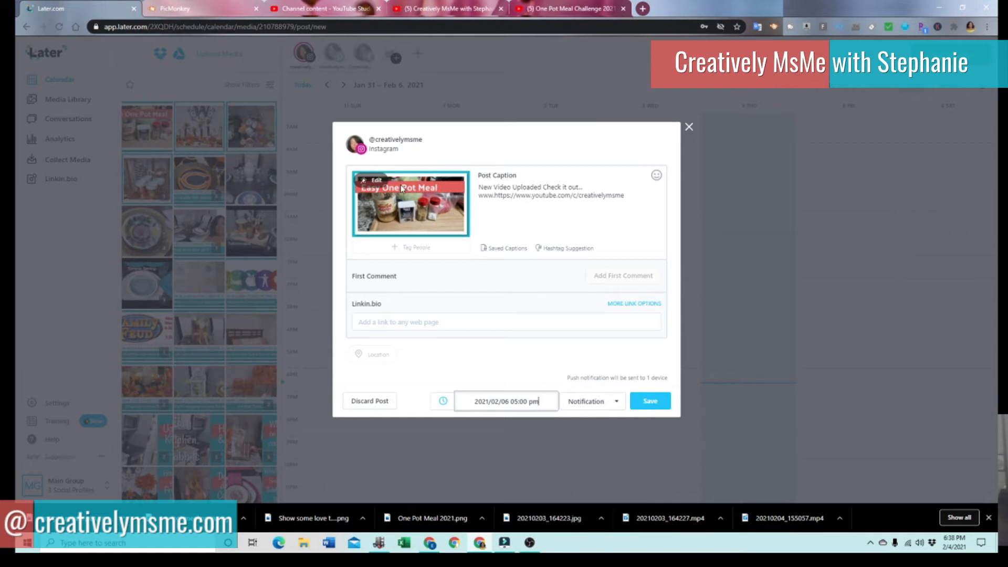
# Crop the post image to the Instagram Landscape size and save the scheduled Instagram post
pyautogui.click(377, 182)
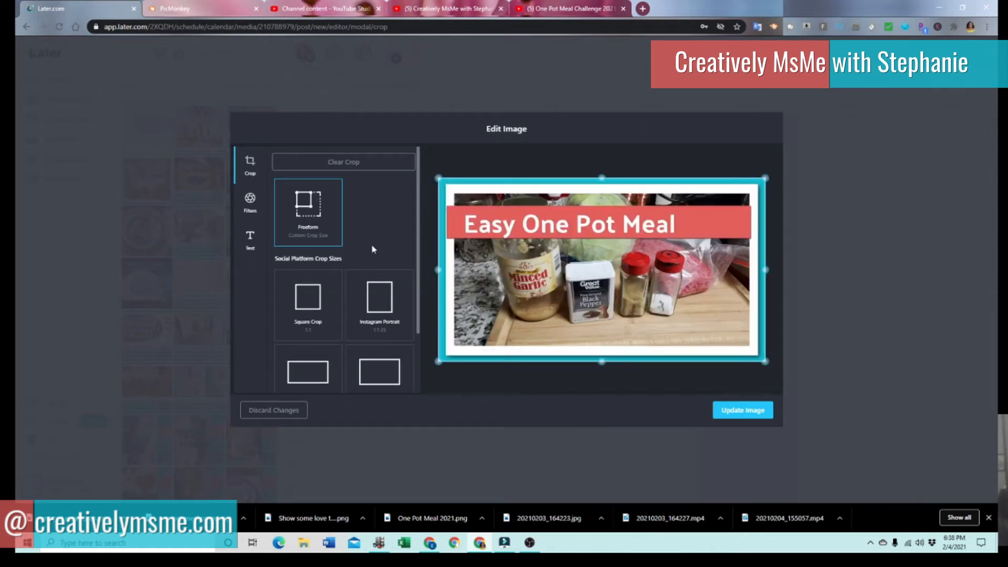
pyautogui.scroll(-2, 374, 252)
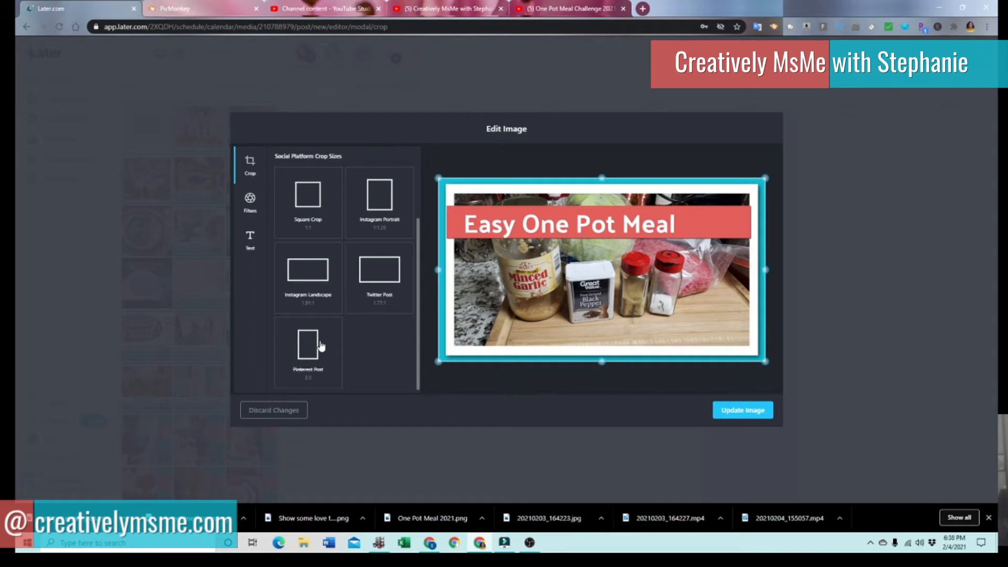
pyautogui.click(385, 206)
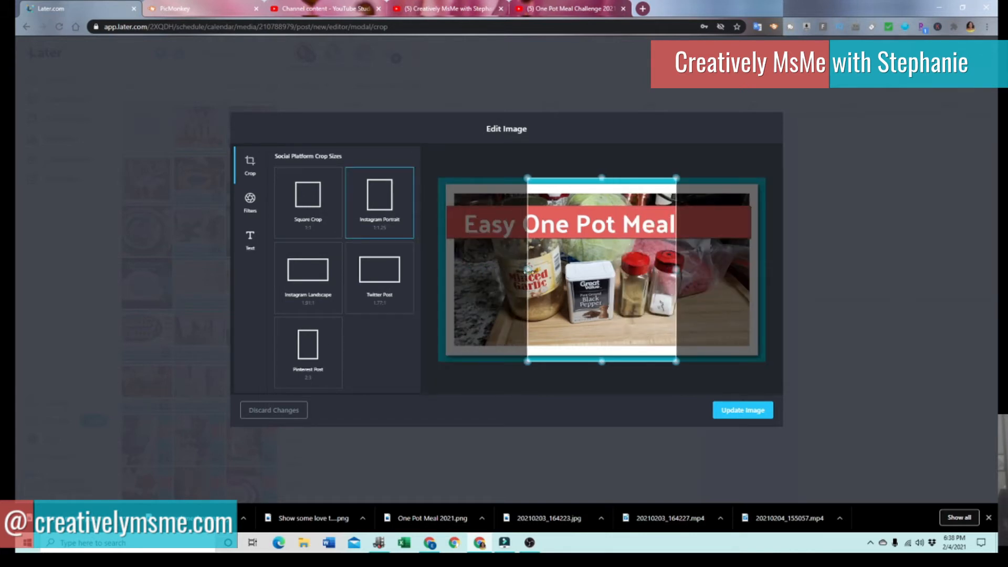
pyautogui.click(317, 283)
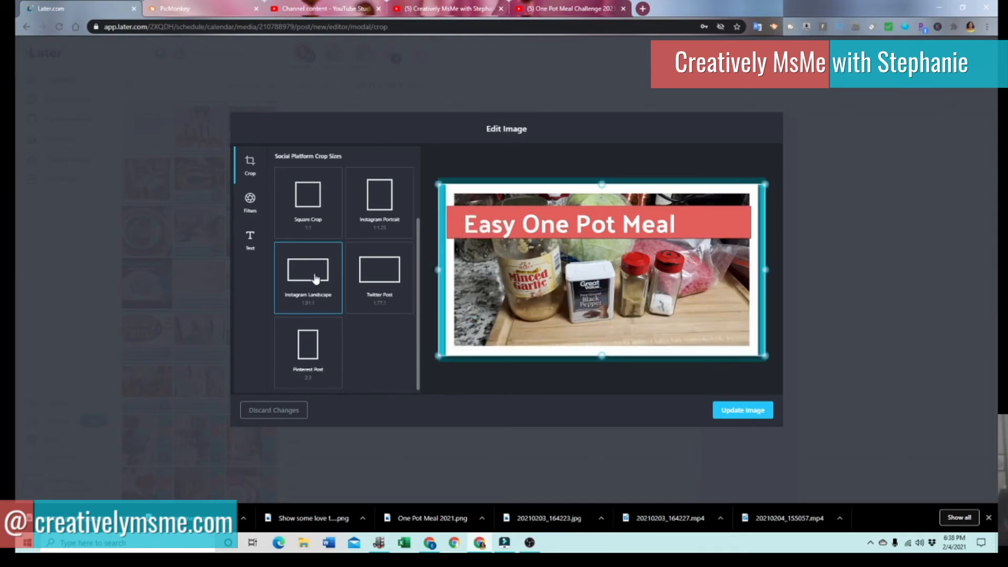
pyautogui.click(740, 410)
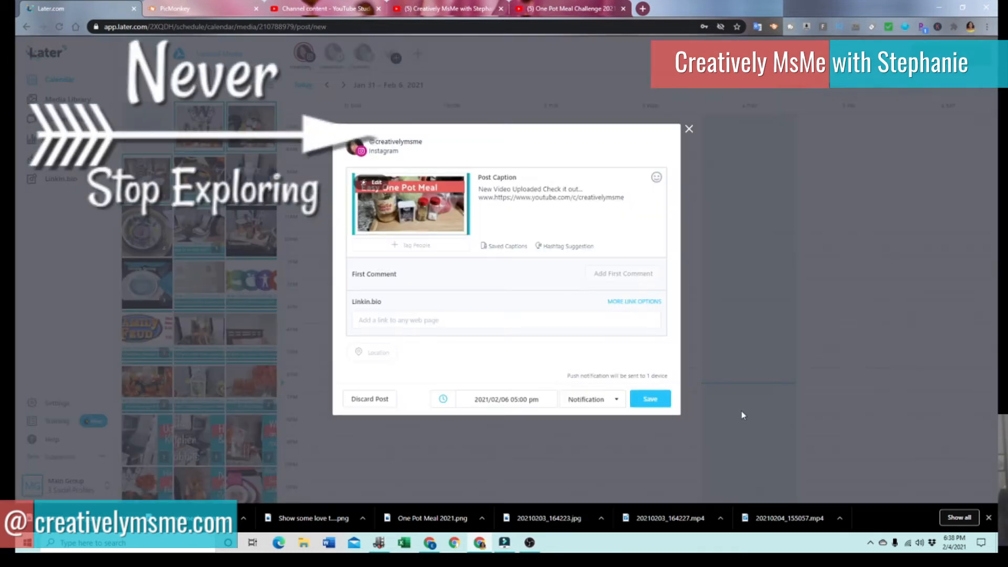
pyautogui.click(650, 399)
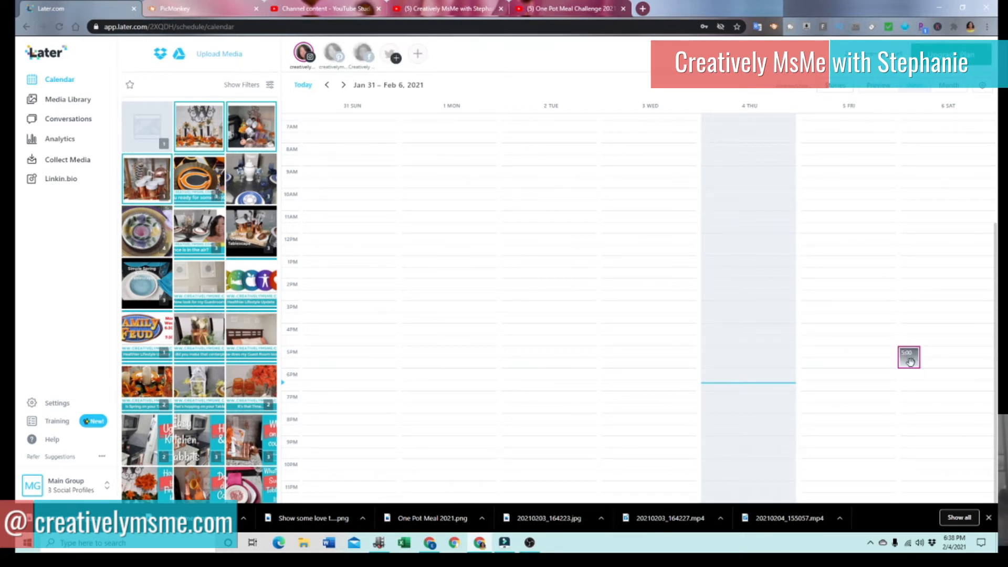
# Create a Pinterest pin from the Easy One Pot Meal image and assign it to the My Home board
pyautogui.click(332, 59)
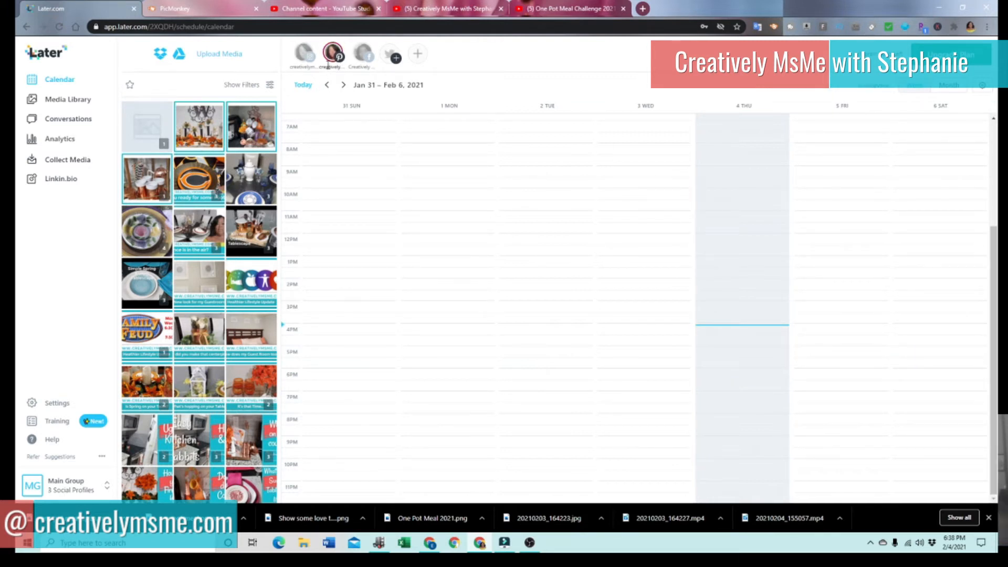
pyautogui.click(155, 129)
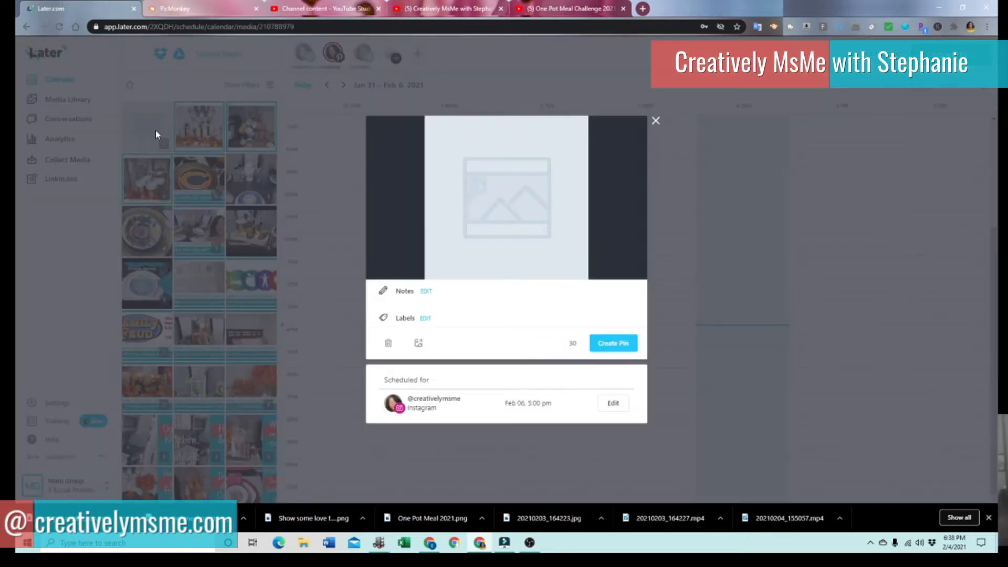
pyautogui.click(613, 343)
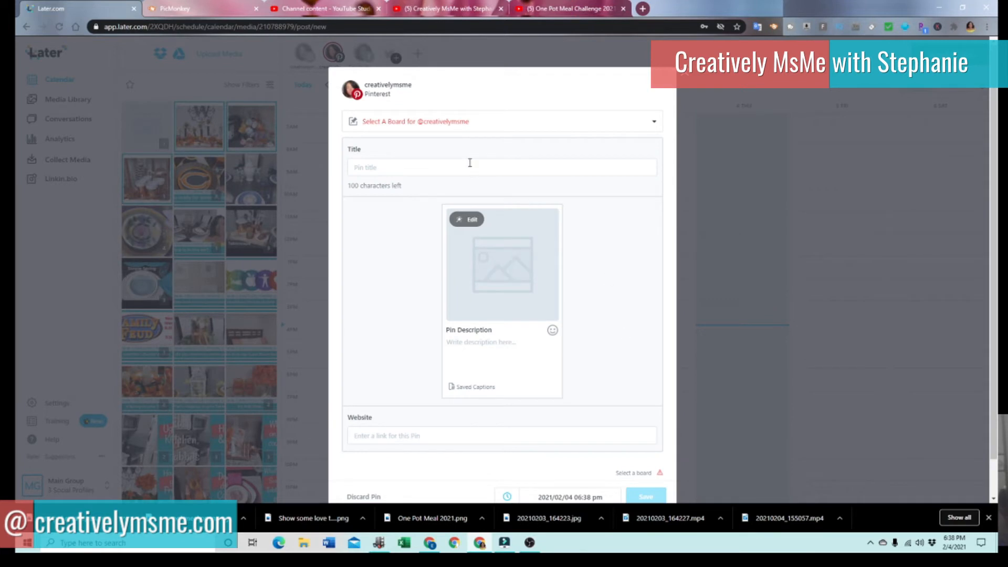
pyautogui.click(451, 121)
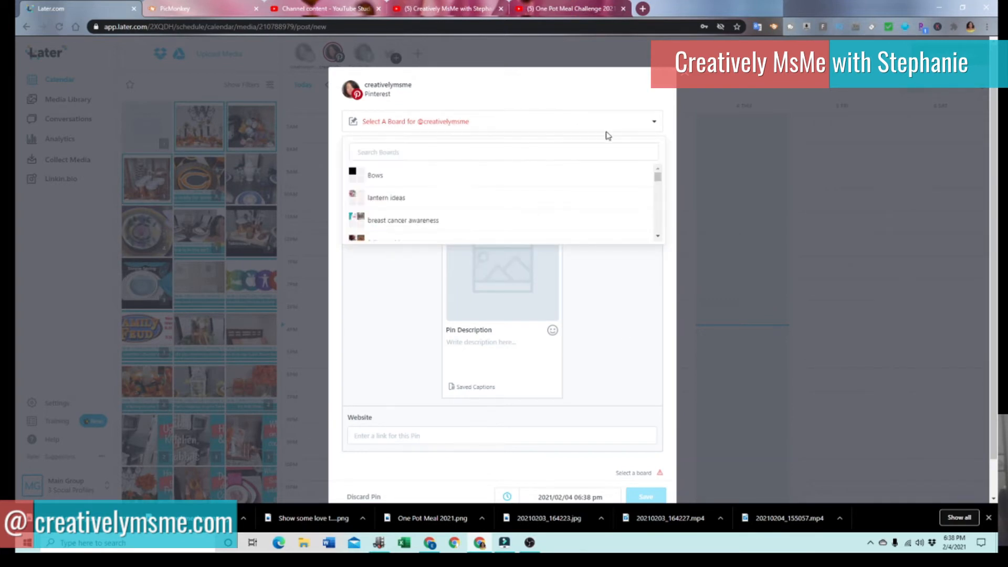
pyautogui.scroll(-4, 601, 192)
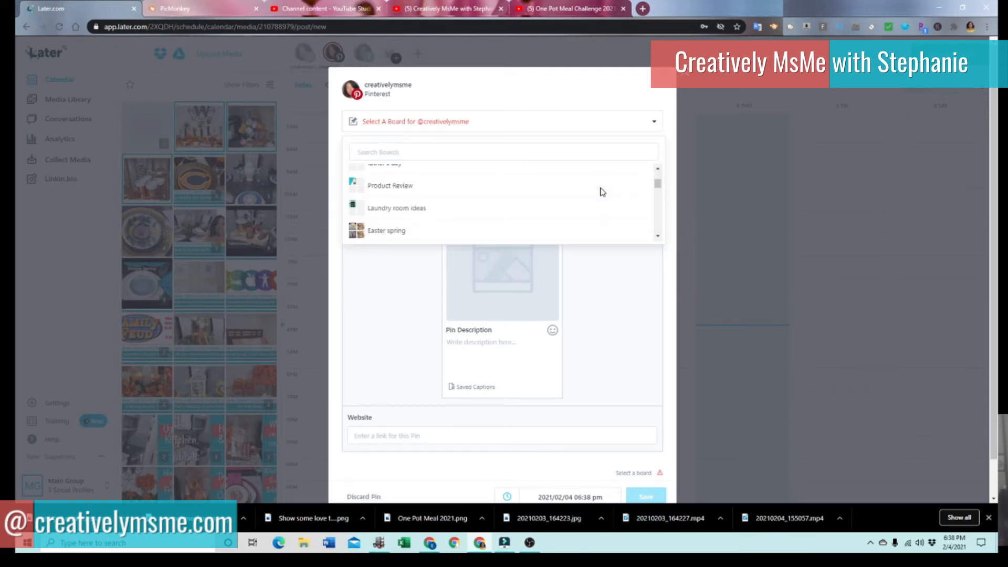
pyautogui.scroll(-4, 602, 192)
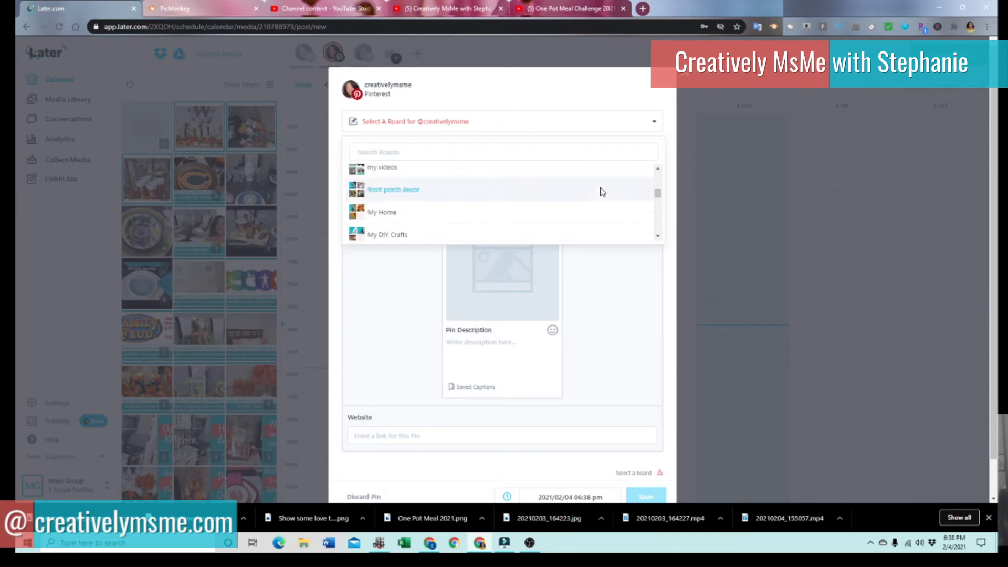
pyautogui.scroll(2, 602, 192)
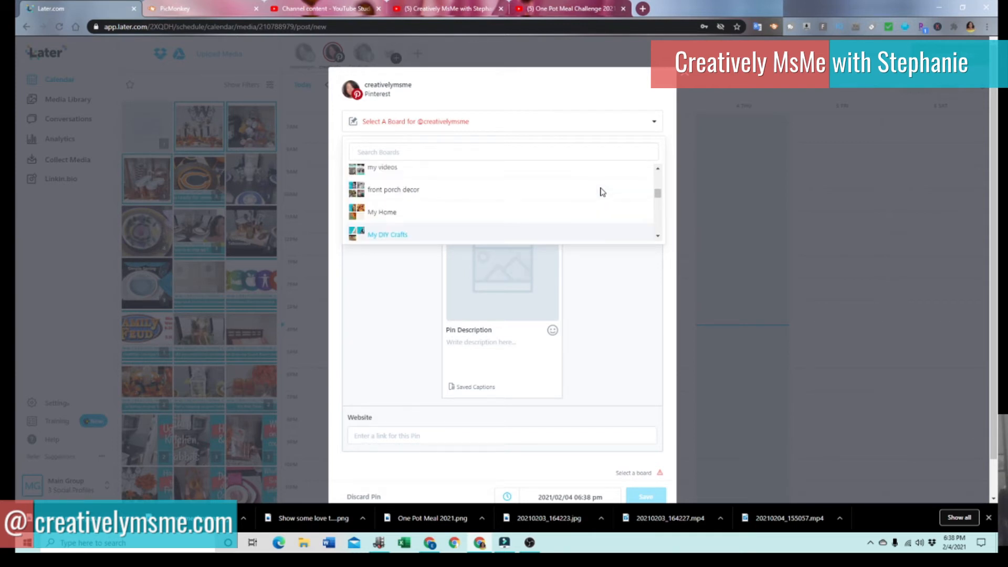
pyautogui.click(573, 210)
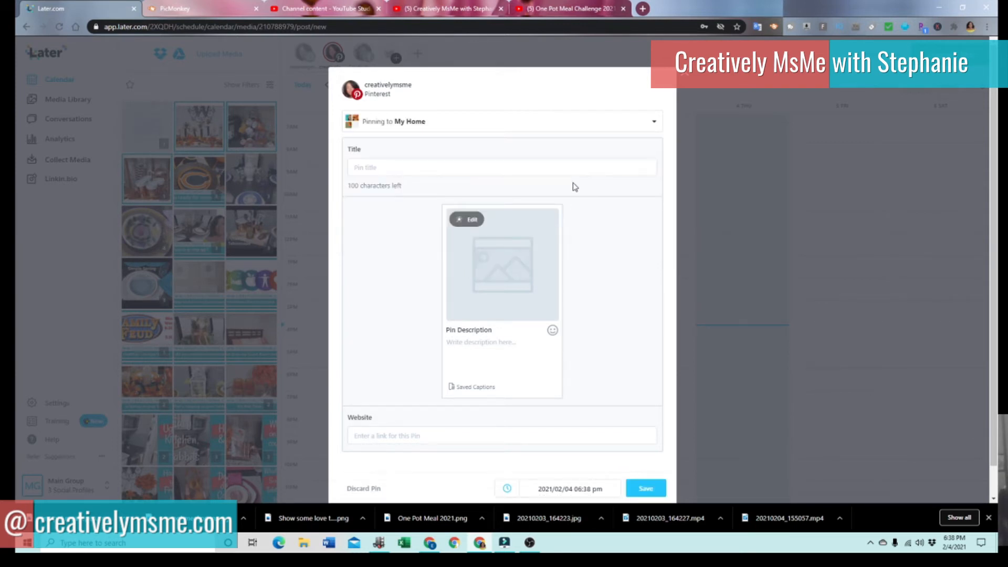
# Title the pin "Cook with Me | One Pot Meal | Cook with Me"
pyautogui.click(530, 169)
pyautogui.write('Cook wiht')
pyautogui.press('BackSpace')
pyautogui.press('BackSpace')
pyautogui.press('BackSpace')
pyautogui.press('BackSpace')
pyautogui.write('with Me \\ | Op')
pyautogui.press('BackSpace')
pyautogui.write('ne Pot Mea')
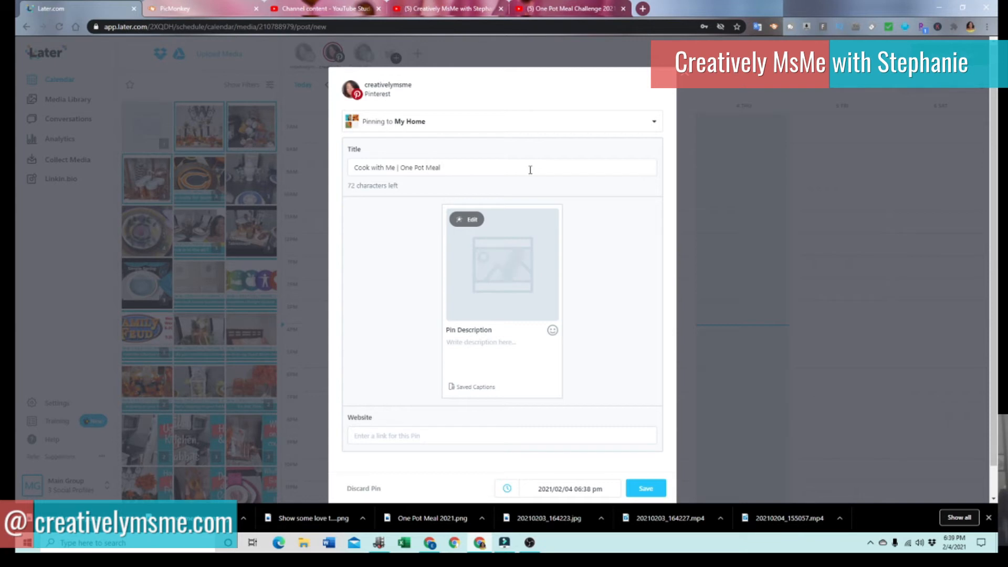
pyautogui.write('l  | Cook with Me')
# Replace the first "Cook with Me" in the pin title with "Easy Meals for Dinner"
pyautogui.moveTo(397, 168); pyautogui.dragTo(353, 168)
pyautogui.write('Easy Meas')
pyautogui.press('BackSpace')
pyautogui.write('ls for Dinner')
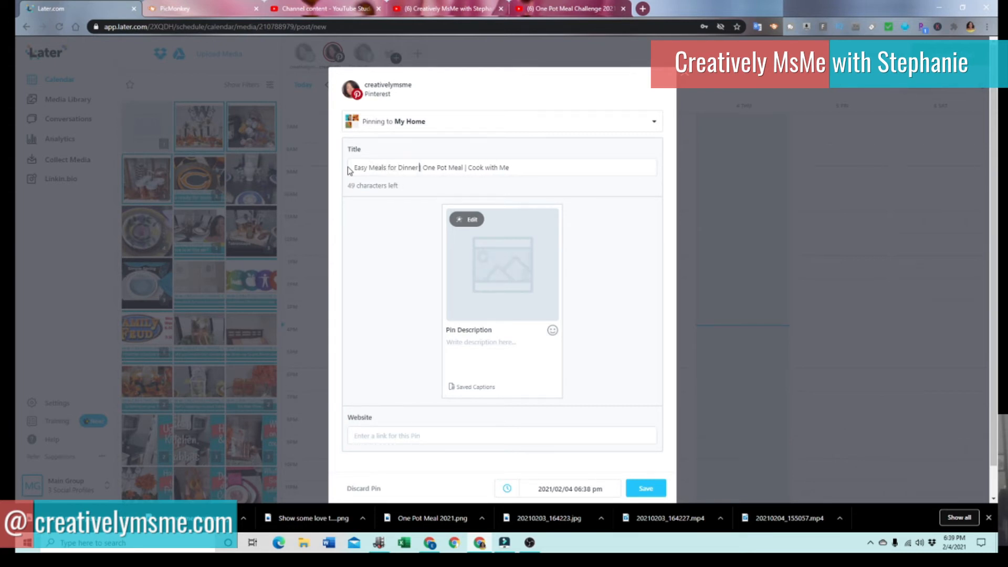
# Try the Pinterest Post crop on the pin image, but crop it to the Instagram Landscape size and update the image
pyautogui.click(461, 223)
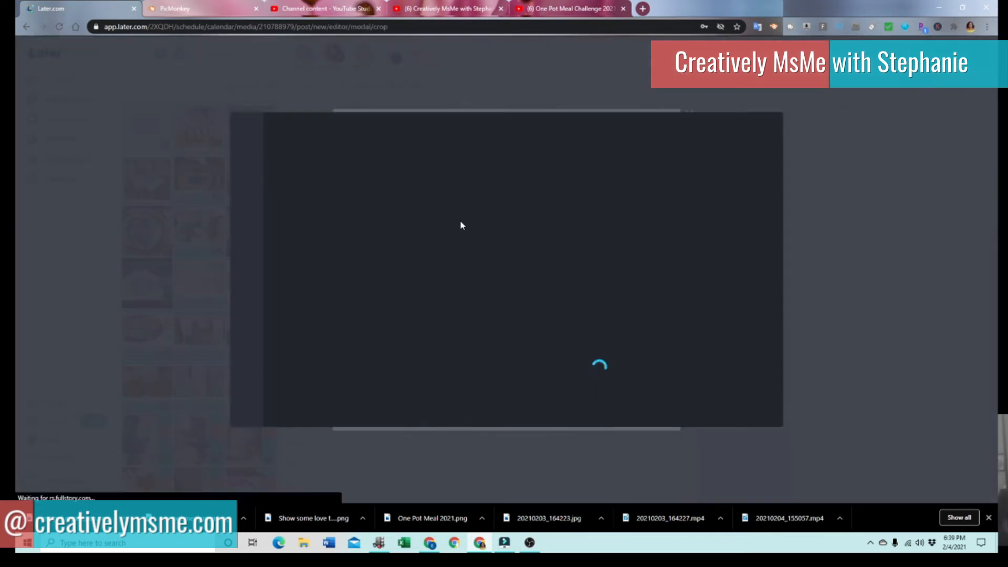
pyautogui.scroll(-2, 326, 308)
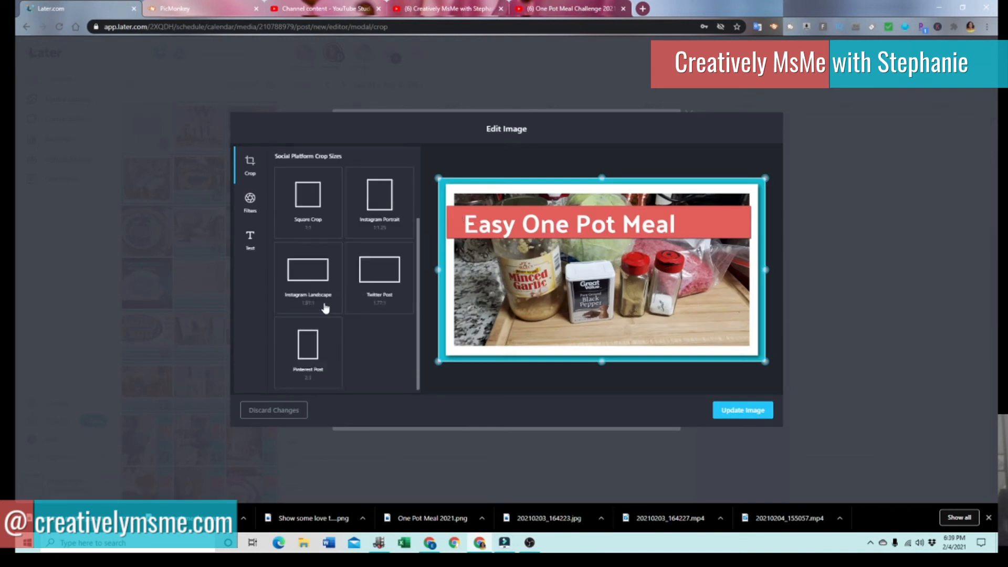
pyautogui.click(319, 349)
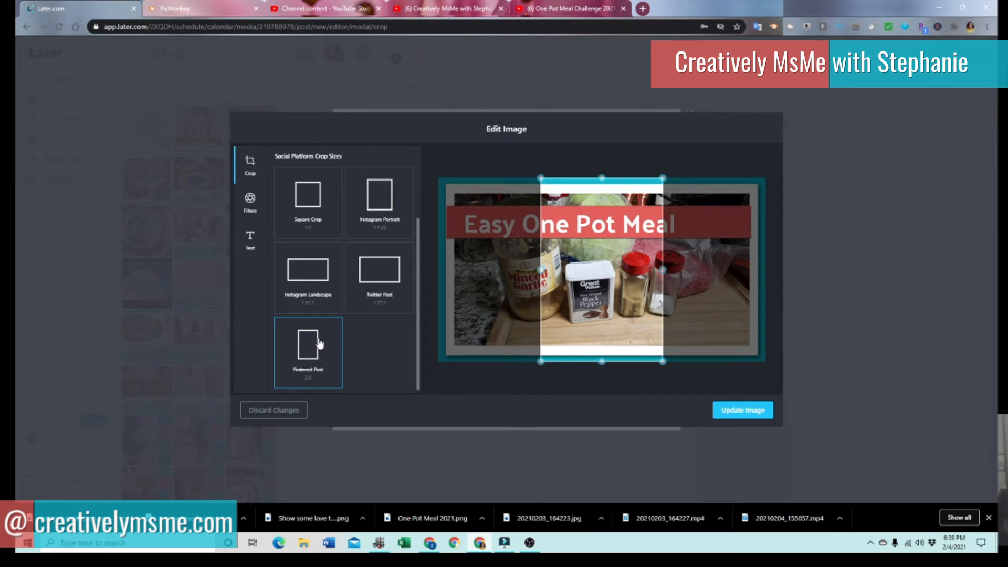
pyautogui.scroll(2, 319, 328)
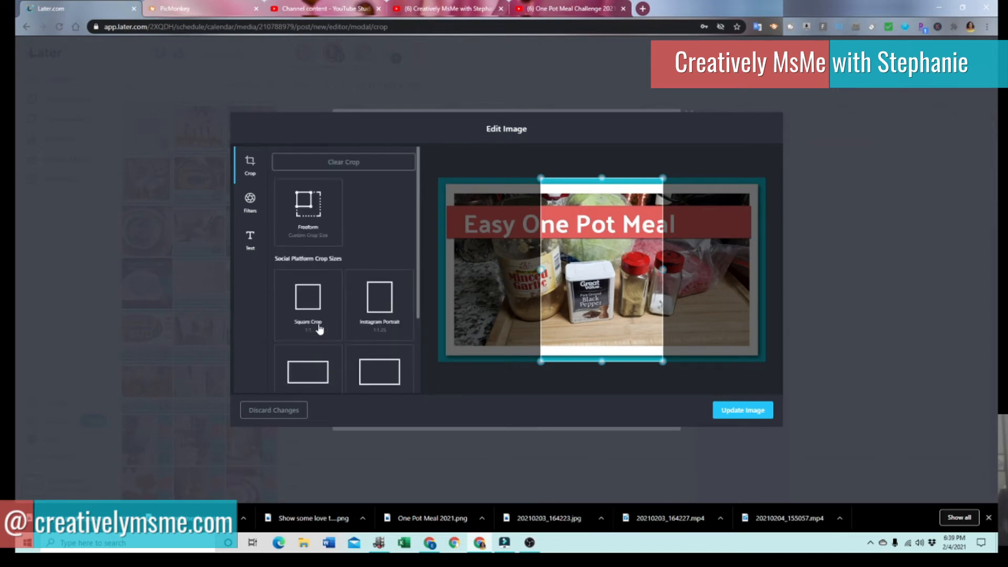
pyautogui.click(322, 358)
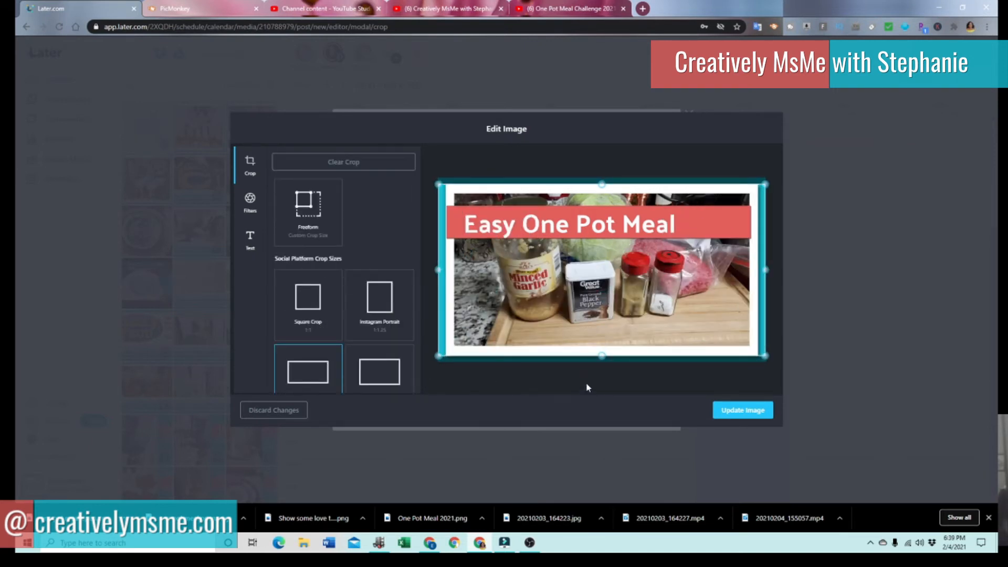
pyautogui.click(720, 409)
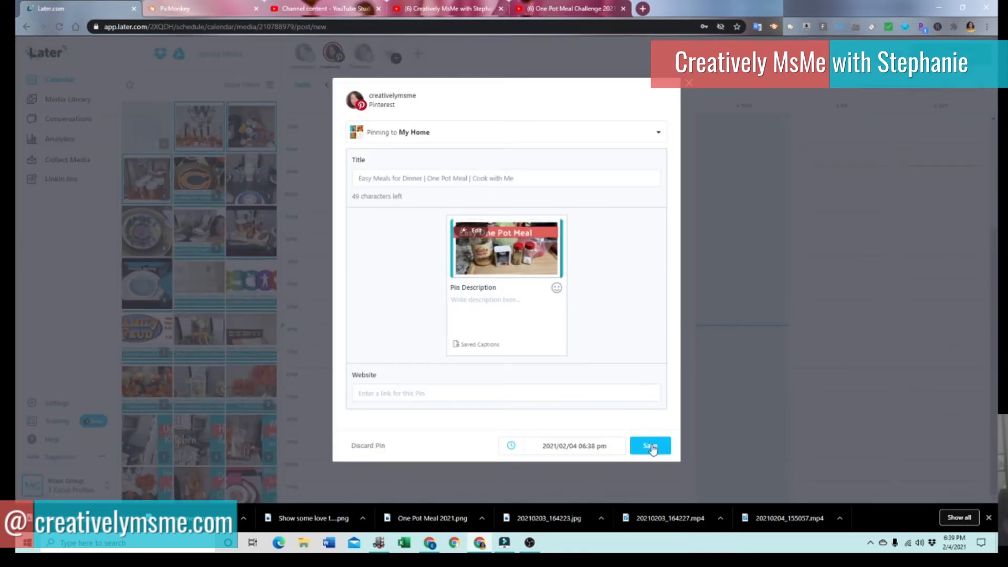
# Schedule the pin for February 6, 2021 at 5:00 pm and save it
pyautogui.click(578, 446)
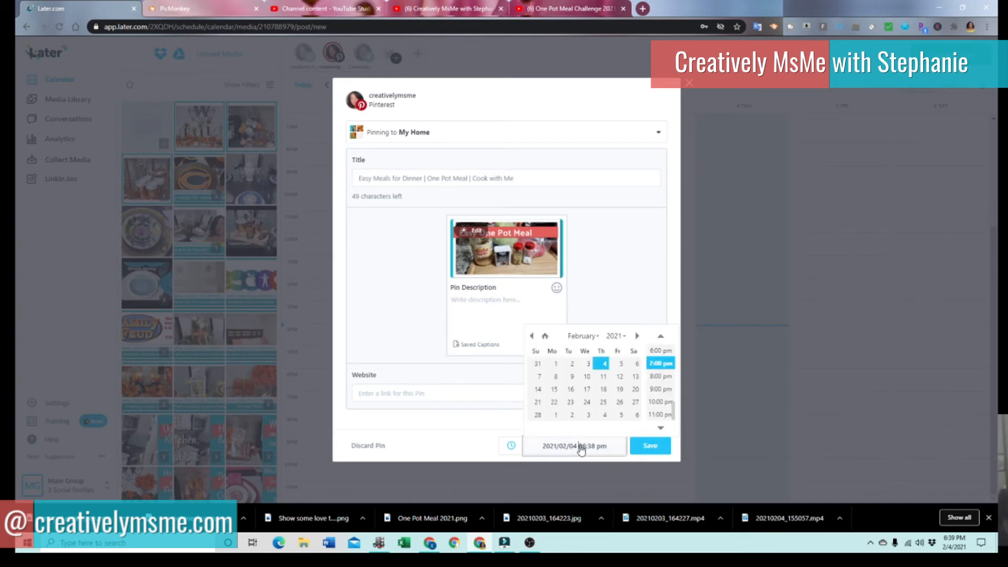
pyautogui.click(636, 364)
pyautogui.scroll(5, 660, 378)
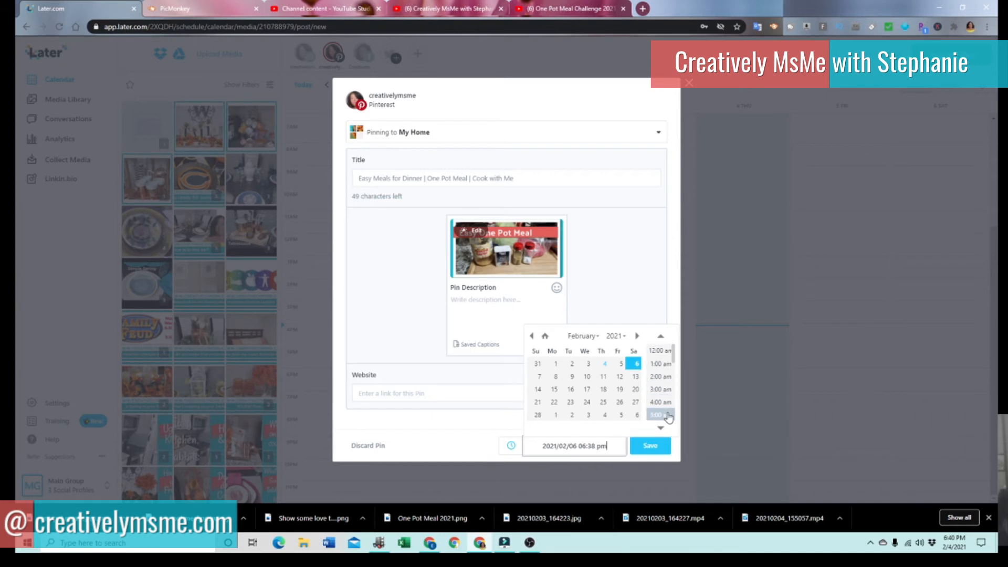
pyautogui.moveTo(673, 357); pyautogui.dragTo(675, 400)
pyautogui.click(662, 402)
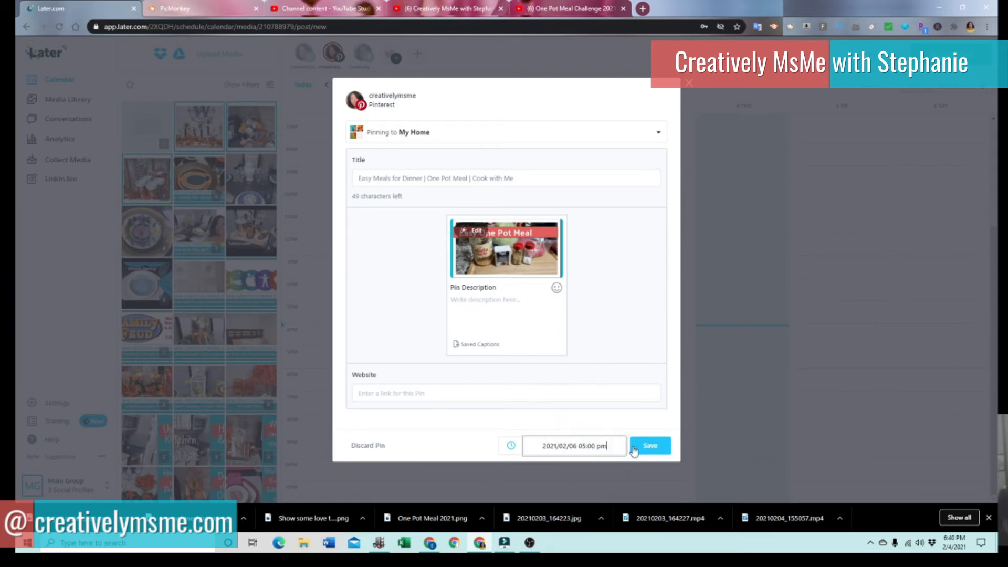
pyautogui.click(658, 451)
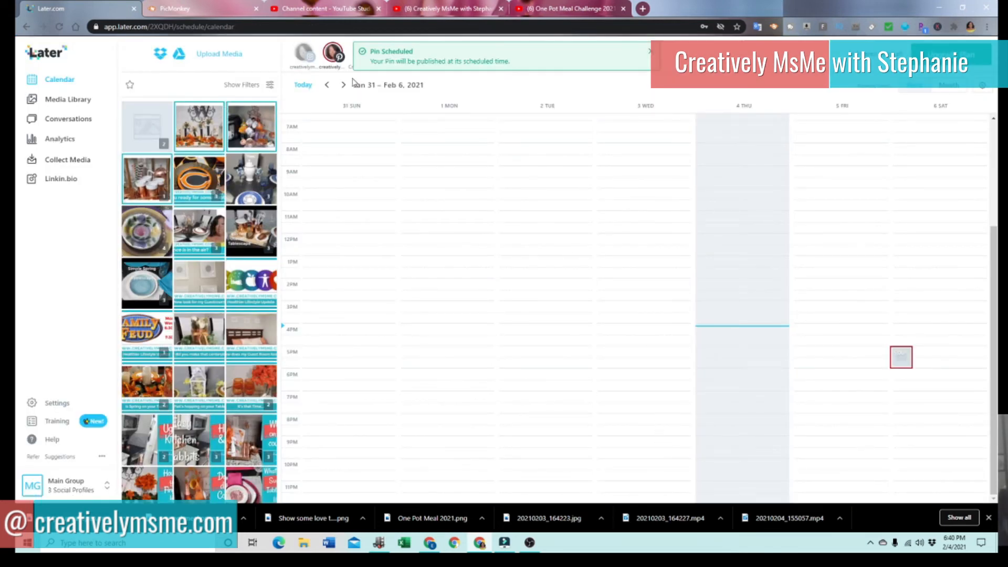
pyautogui.click(652, 53)
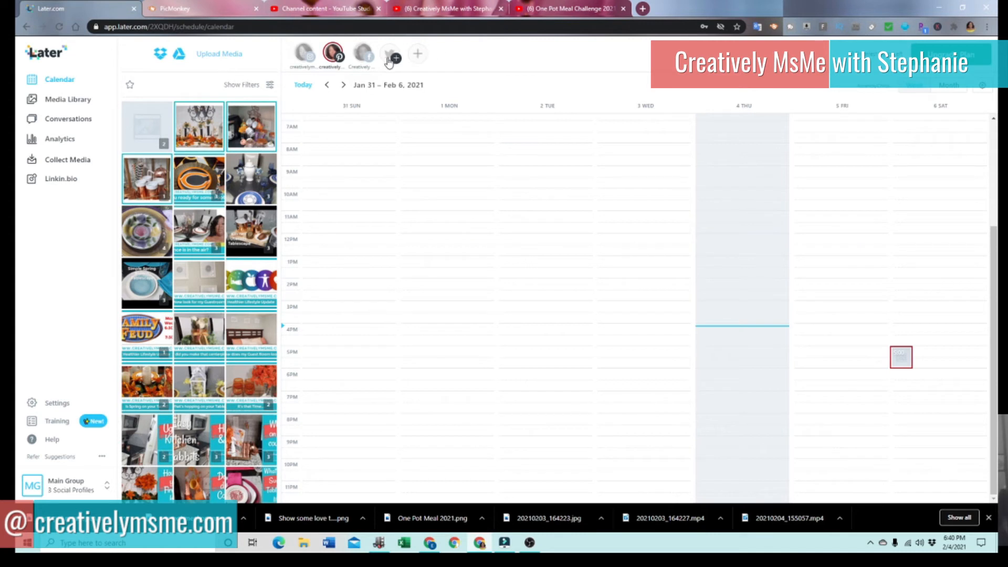
# Switch to the Facebook profile and create a post from the Easy One Pot Meal image
pyautogui.click(360, 62)
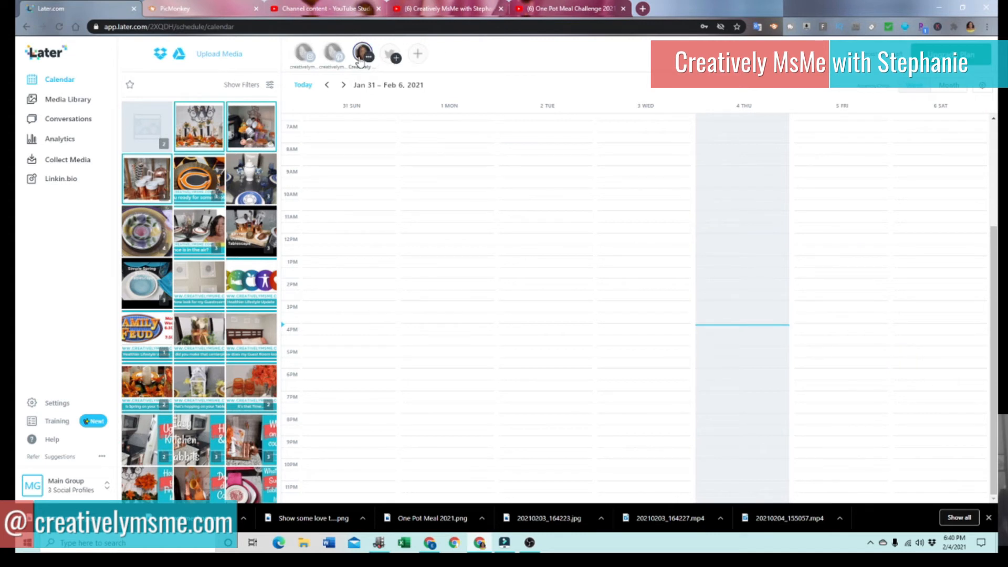
pyautogui.click(142, 127)
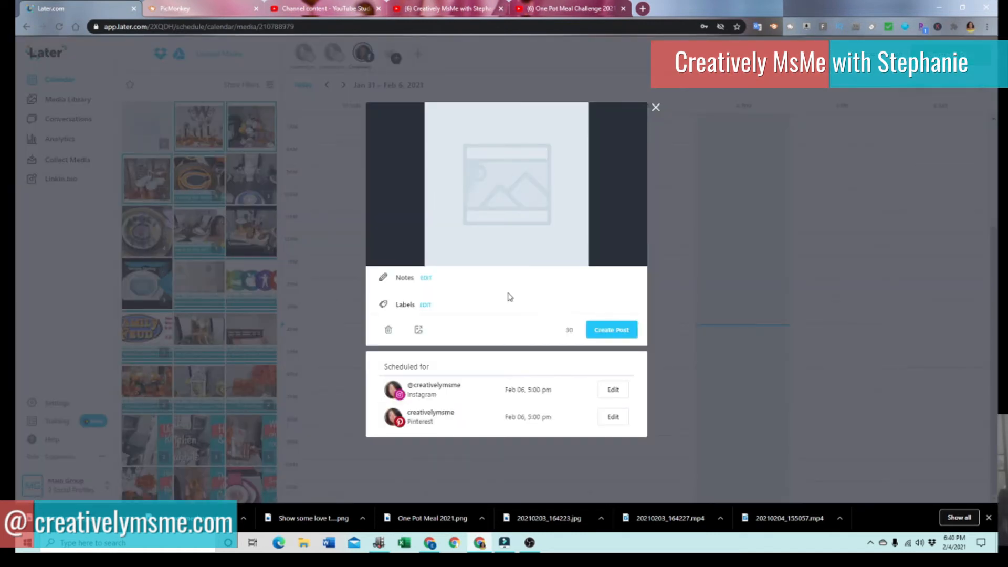
pyautogui.click(609, 331)
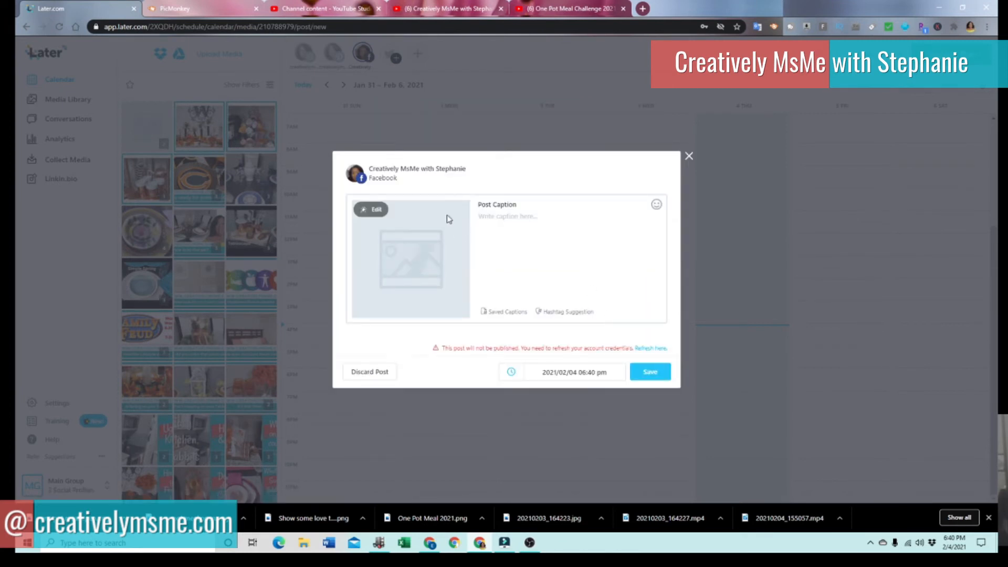
# Crop the Facebook post's image to the Instagram Landscape size and insert the saved New YouTube Video caption
pyautogui.click(370, 210)
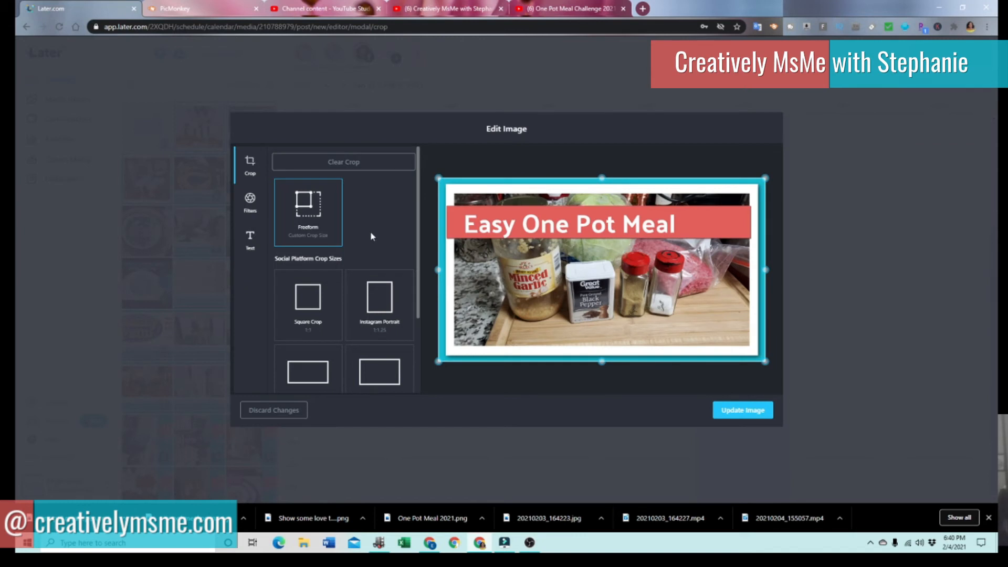
pyautogui.scroll(-2, 370, 236)
pyautogui.scroll(1, 373, 238)
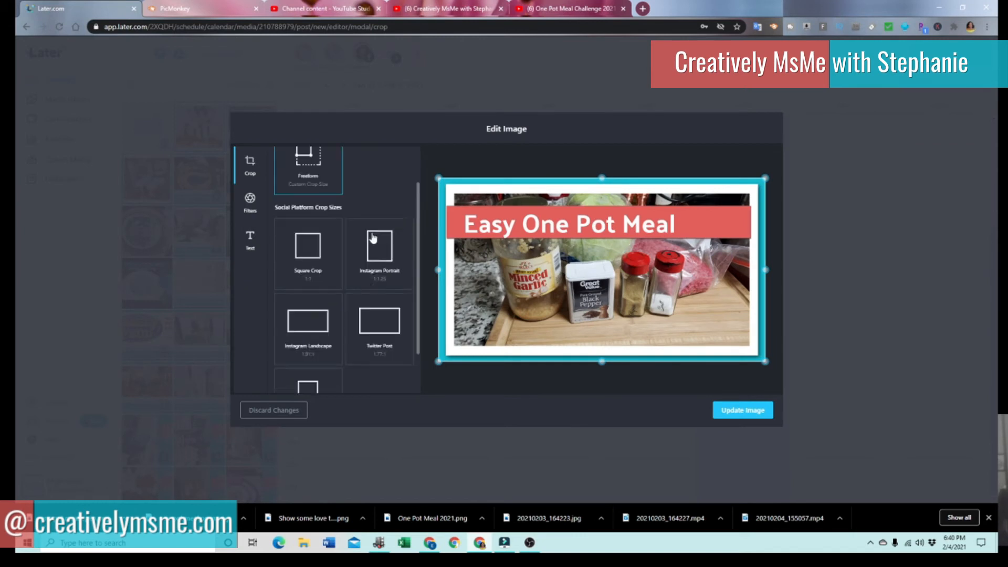
pyautogui.click(320, 330)
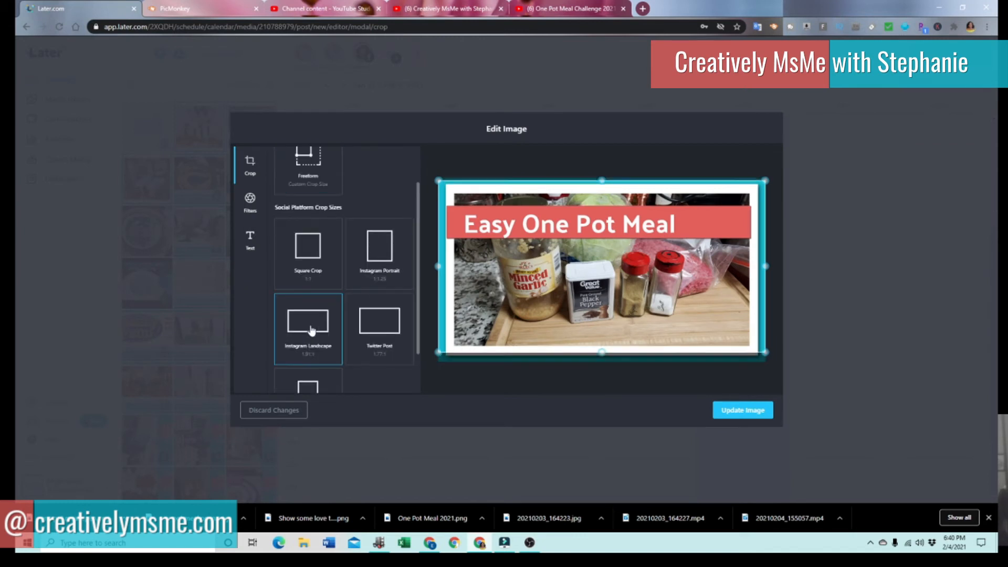
pyautogui.click(742, 410)
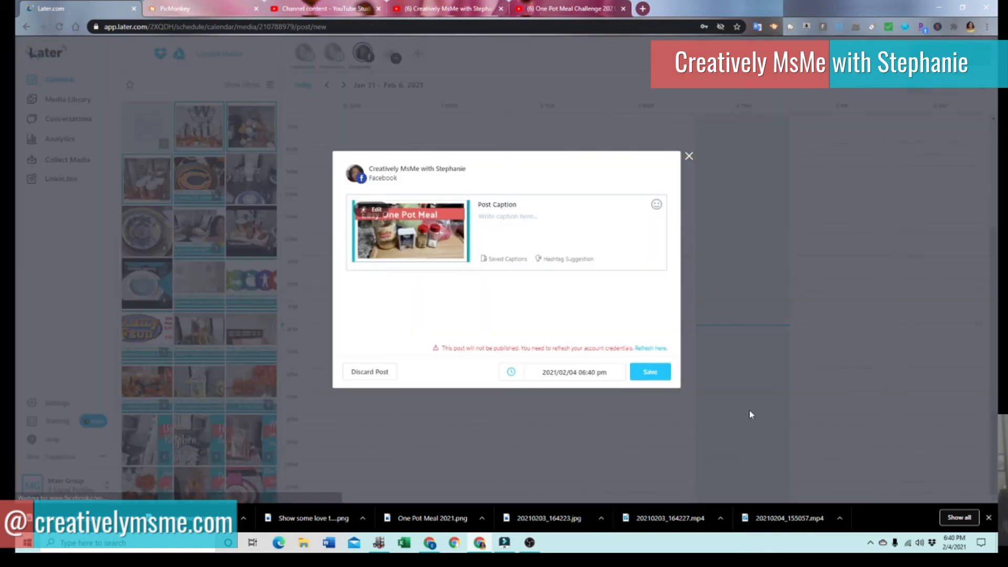
pyautogui.click(511, 260)
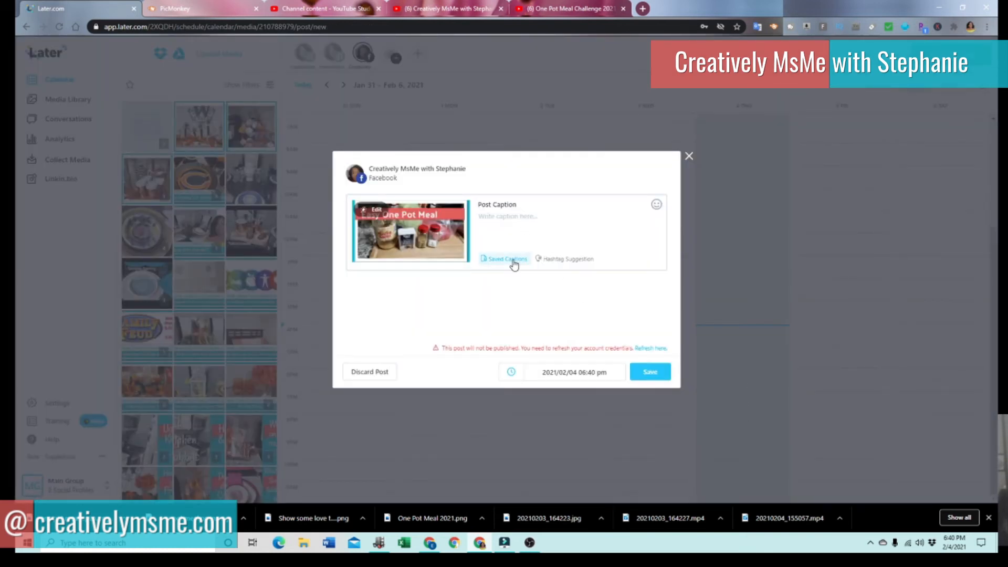
pyautogui.click(700, 323)
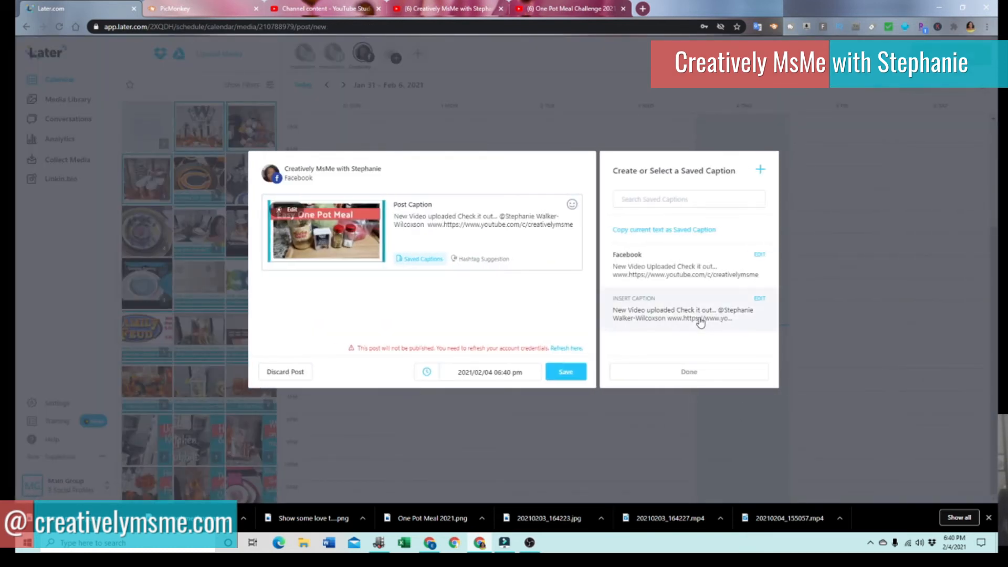
# Schedule the Facebook post for February 6, 2021 at 5:00 pm and save it
pyautogui.click(507, 375)
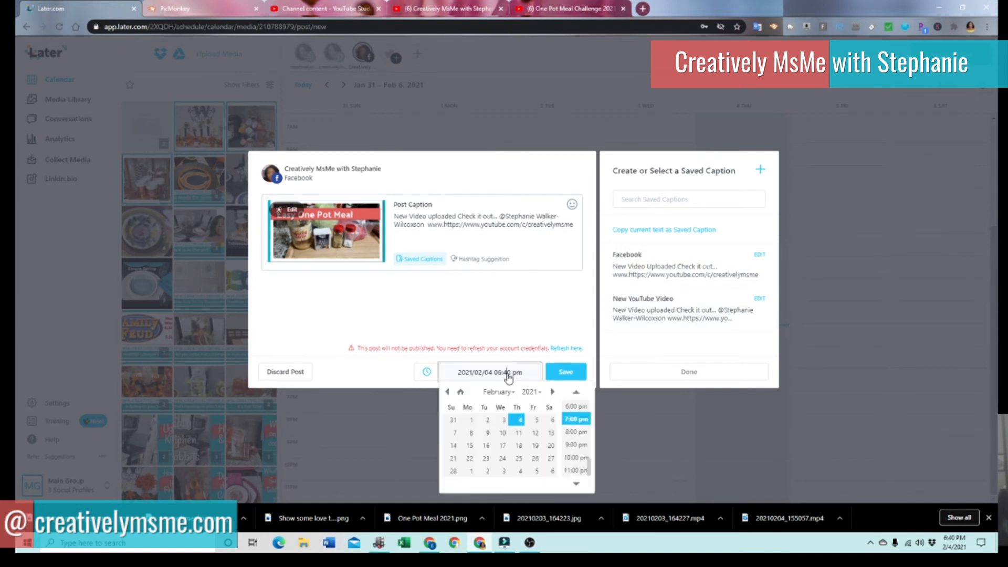
pyautogui.click(551, 420)
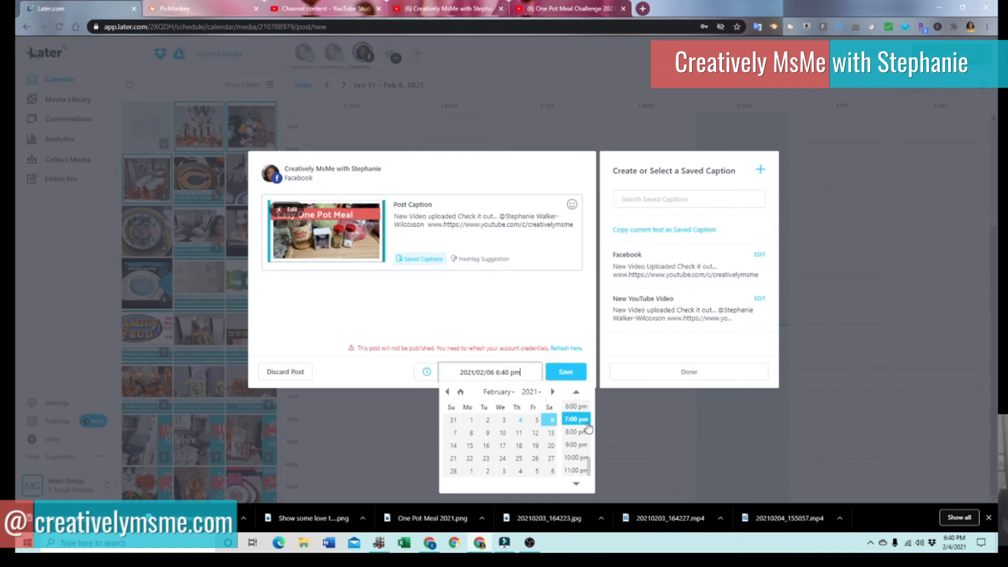
pyautogui.click(583, 408)
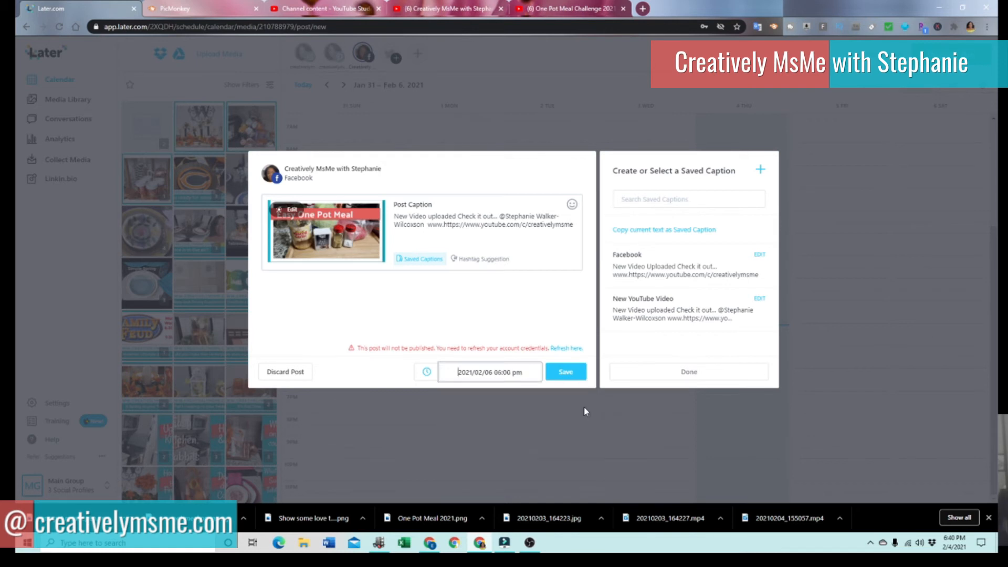
pyautogui.click(539, 371)
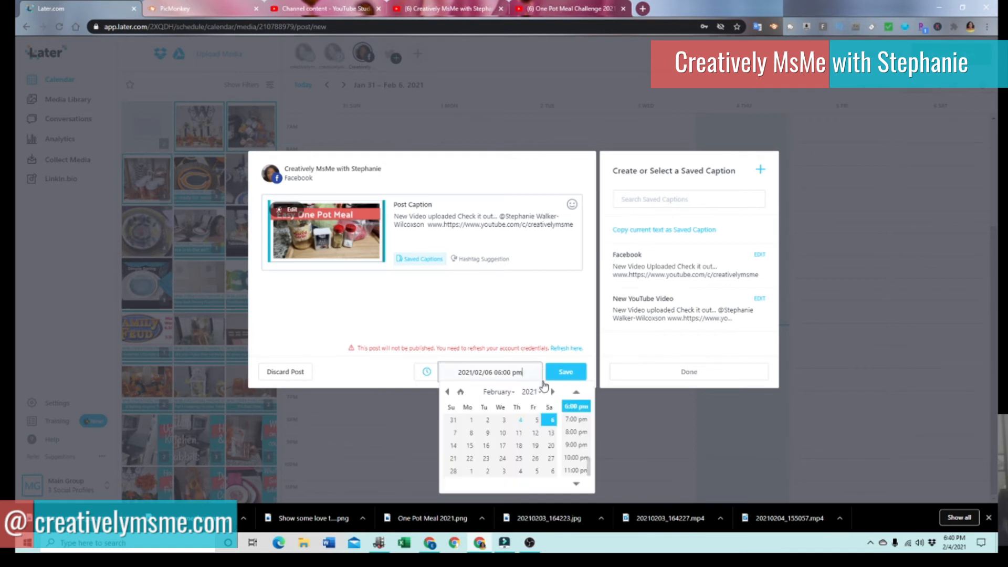
pyautogui.click(577, 394)
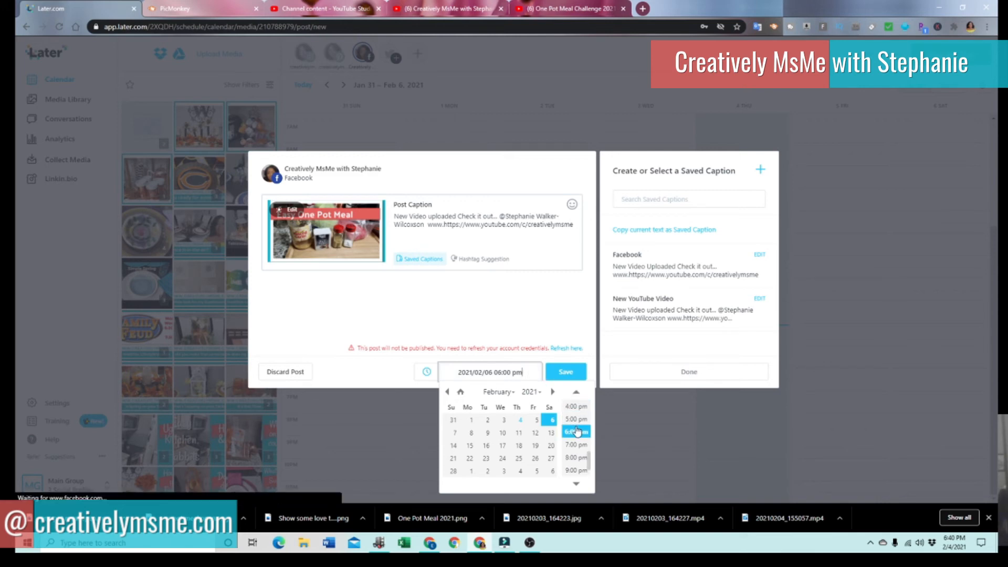
pyautogui.click(578, 423)
pyautogui.click(575, 375)
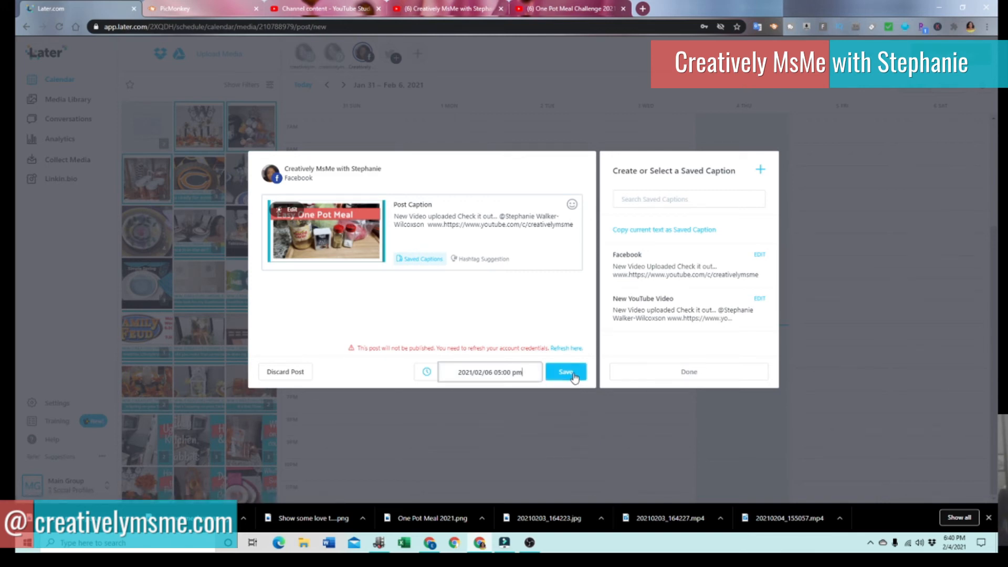